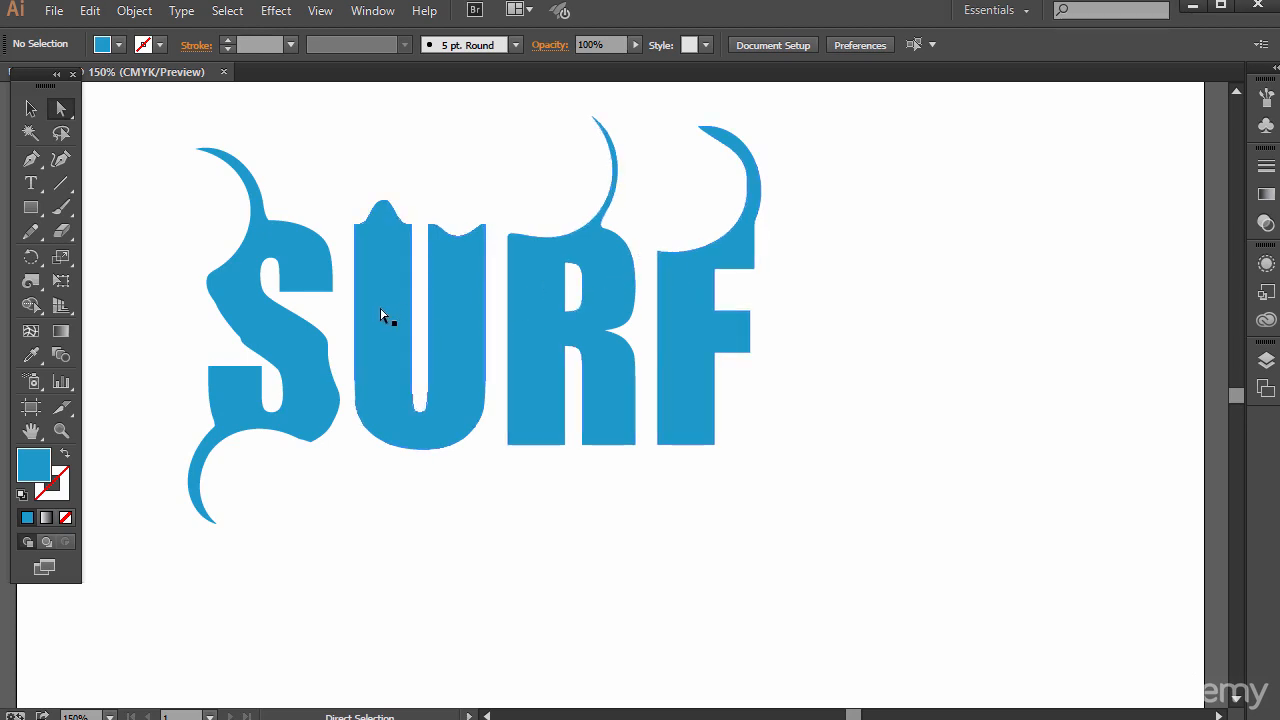
# Select the letters of the existing distorted SURF artwork and clear the artboard
pyautogui.moveTo(395, 285)
pyautogui.mouseDown()
pyautogui.moveTo(380, 286)
pyautogui.moveTo(389, 278)
pyautogui.mouseUp()
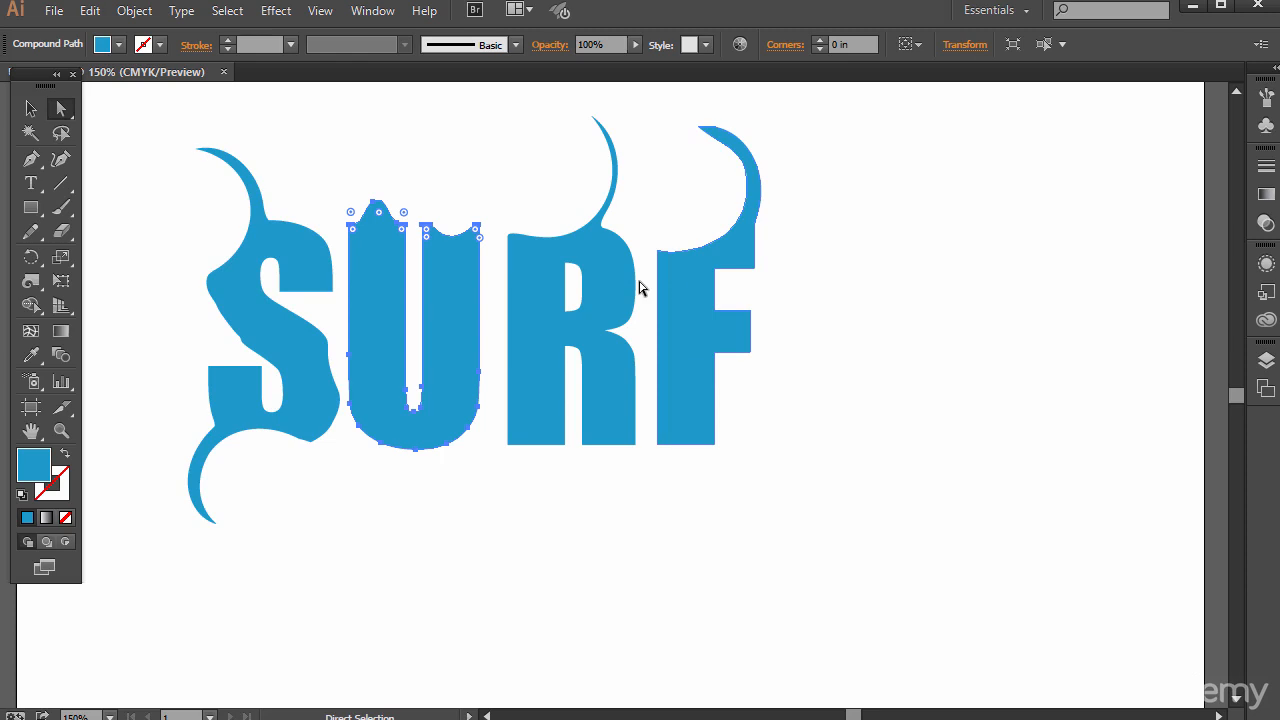
pyautogui.click(526, 236)
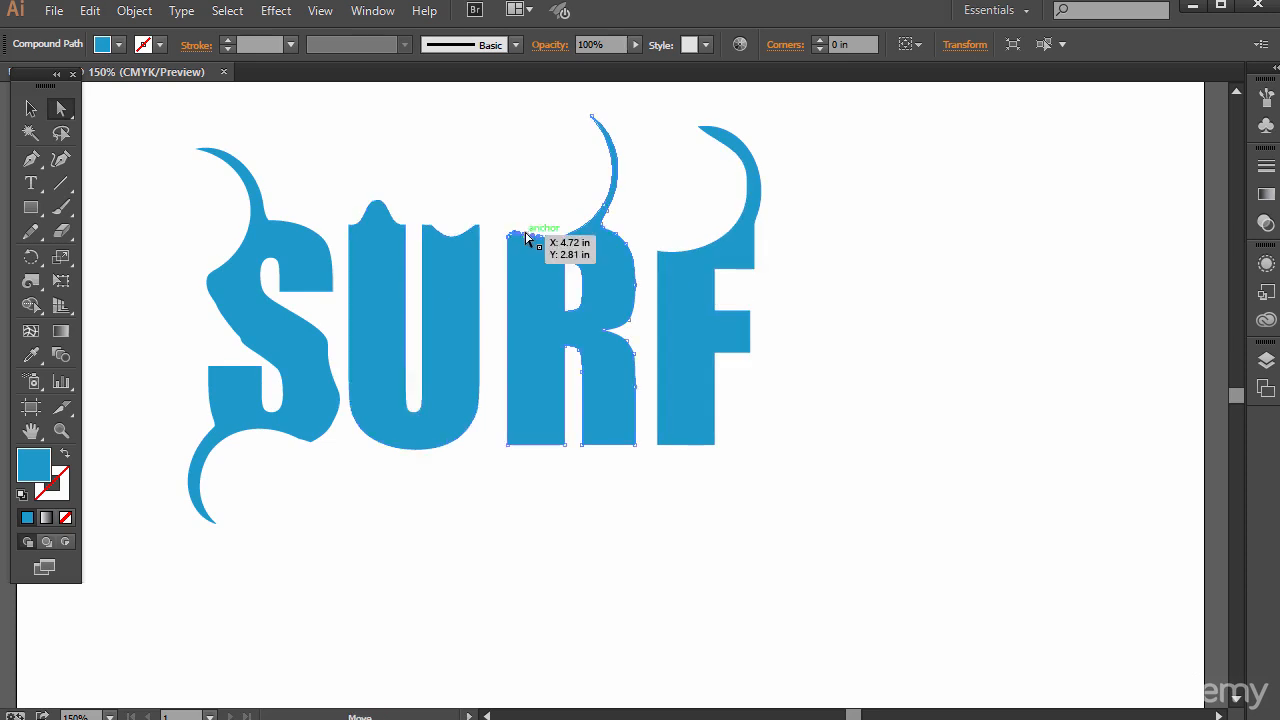
pyautogui.click(526, 236)
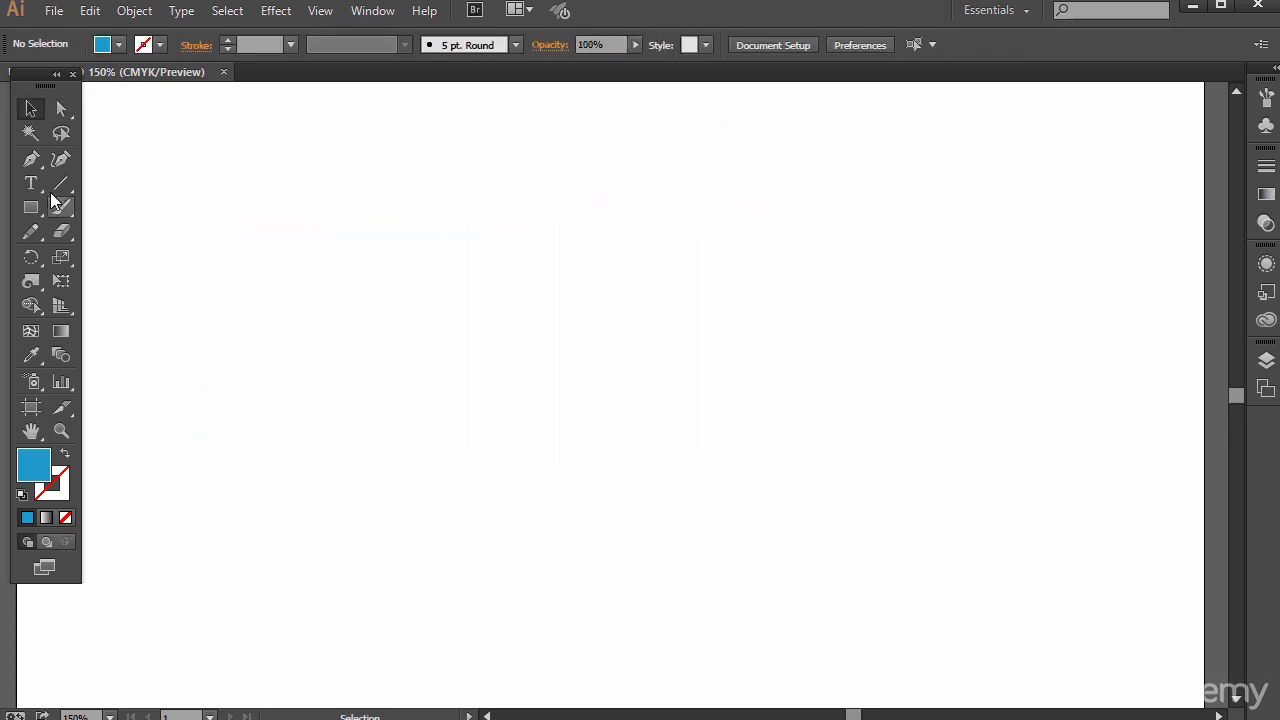
# Add the text SURF near the artboard's upper left and scale it up to about 261 pt
pyautogui.click(45, 188)
pyautogui.click(110, 183)
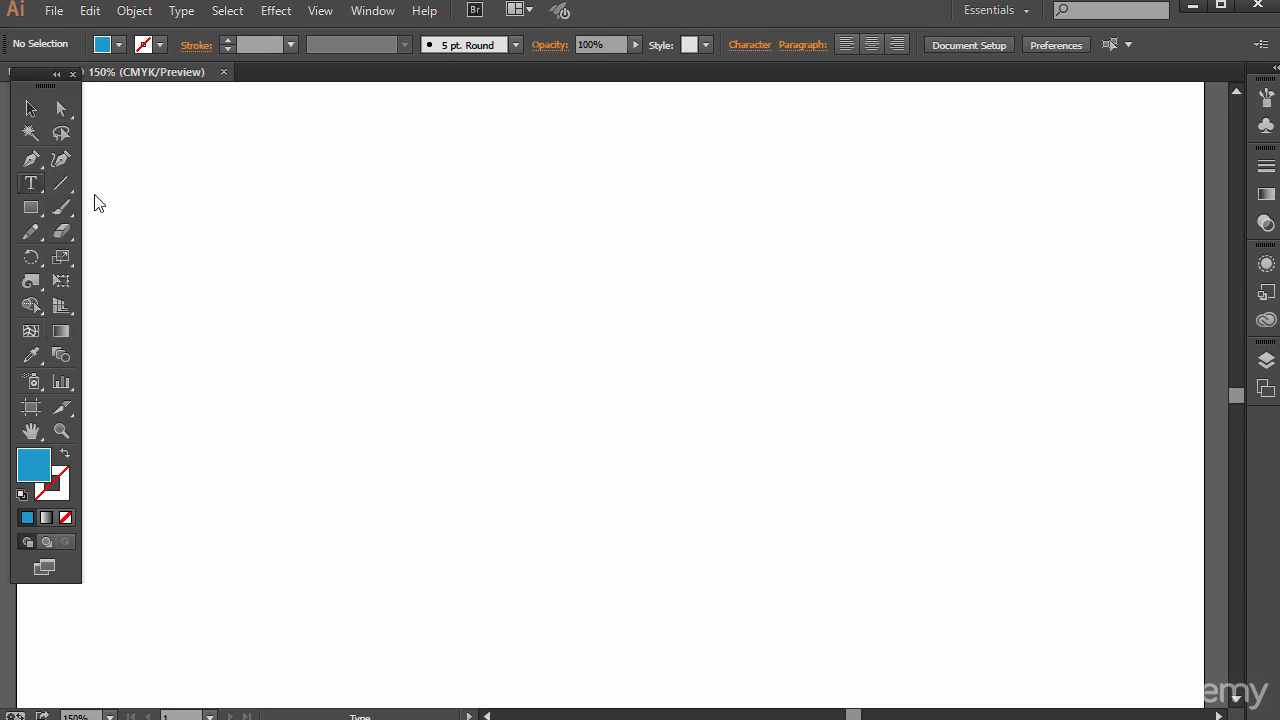
pyautogui.click(240, 204)
pyautogui.write('SURF')
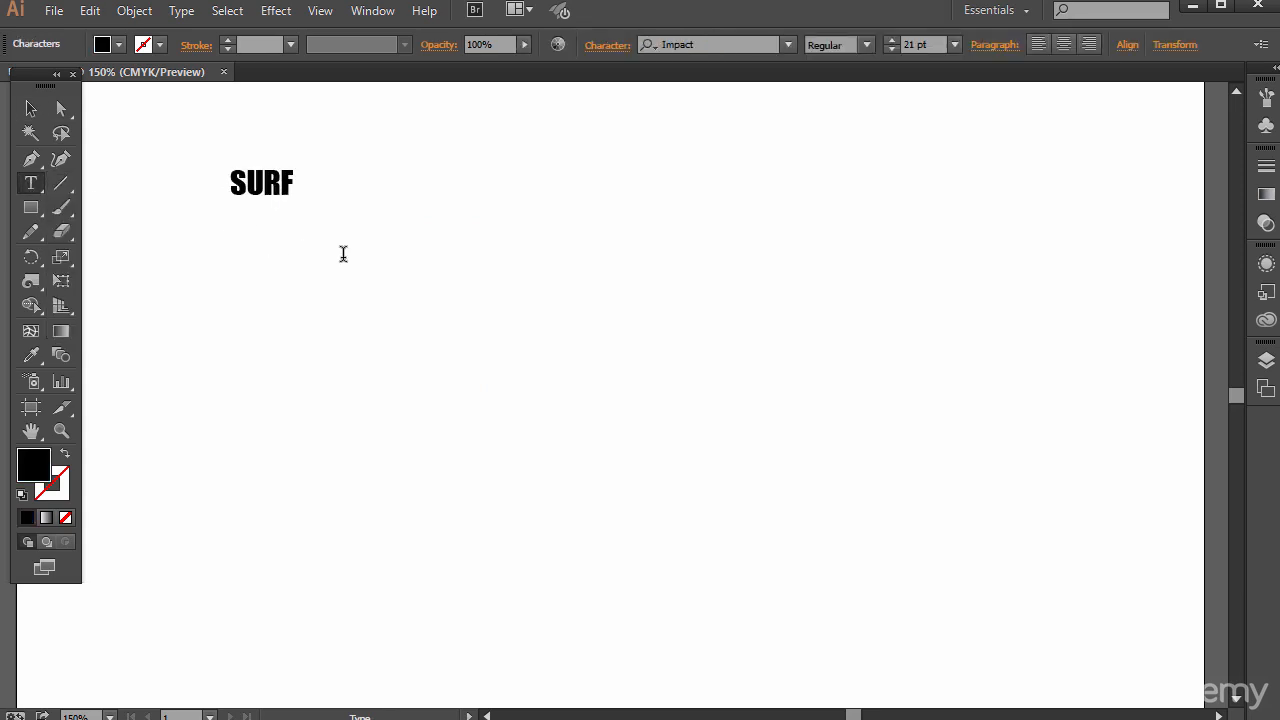
pyautogui.click(30, 109)
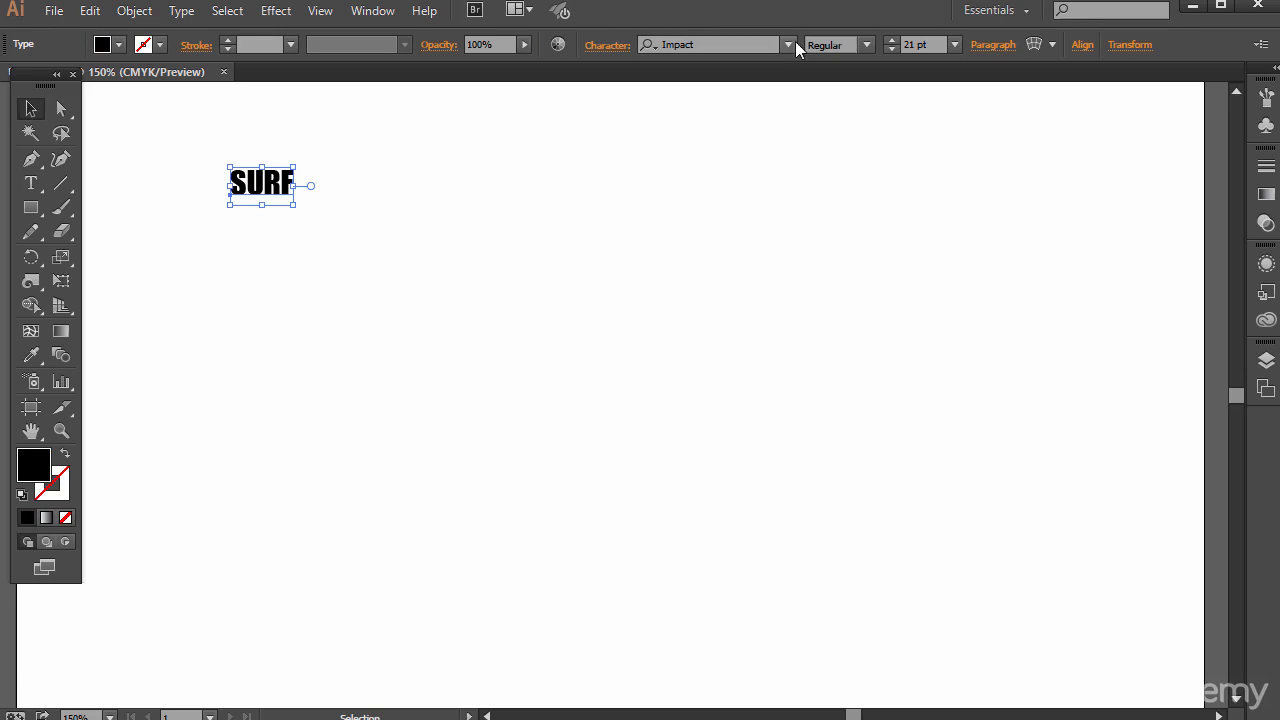
pyautogui.moveTo(291, 207); pyautogui.dragTo(1013, 690)
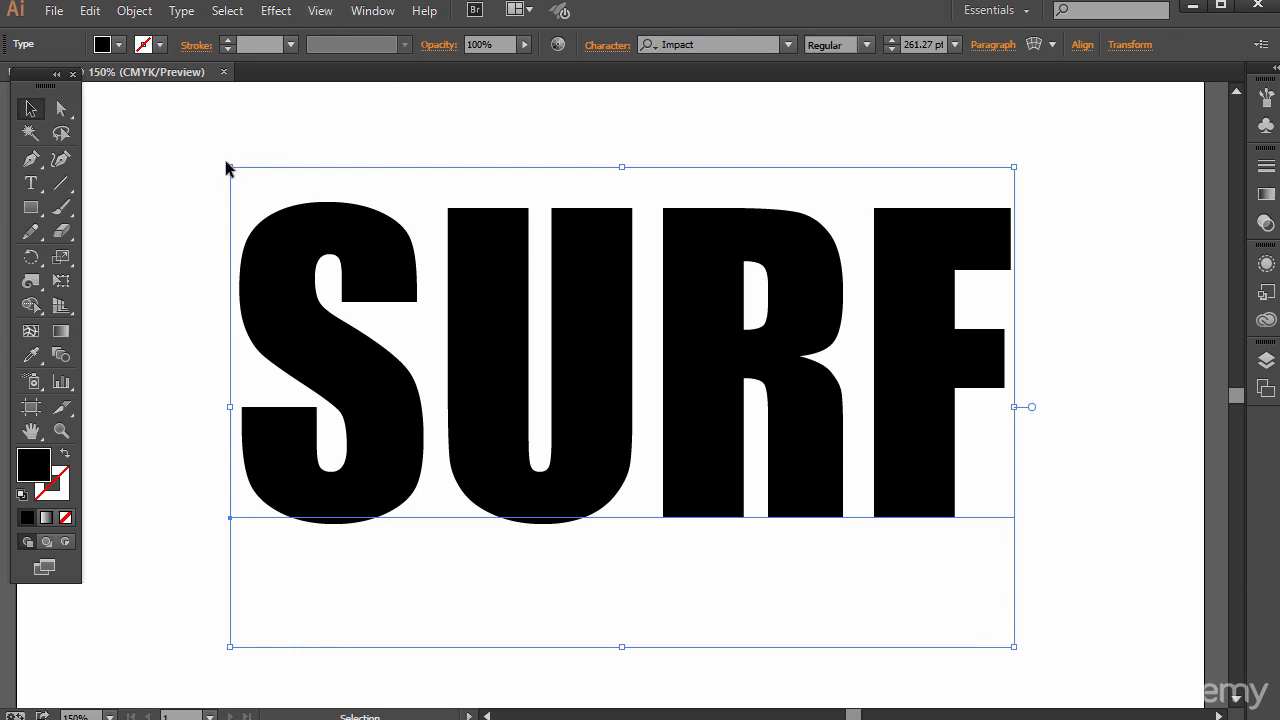
# Hide the bounding box, move the SURF text without its handles, and show the bounding box again
pyautogui.click(320, 11)
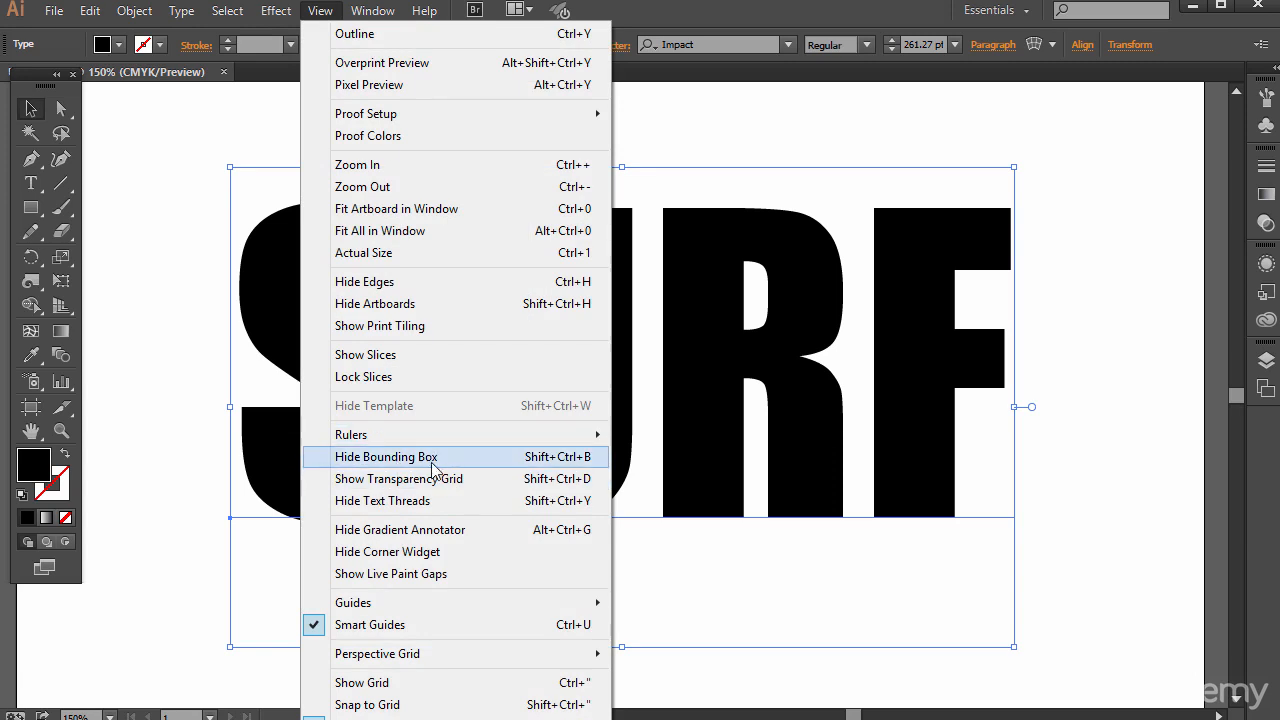
pyautogui.click(375, 457)
pyautogui.moveTo(271, 209); pyautogui.dragTo(219, 225)
pyautogui.moveTo(238, 304); pyautogui.dragTo(250, 277)
pyautogui.click(318, 12)
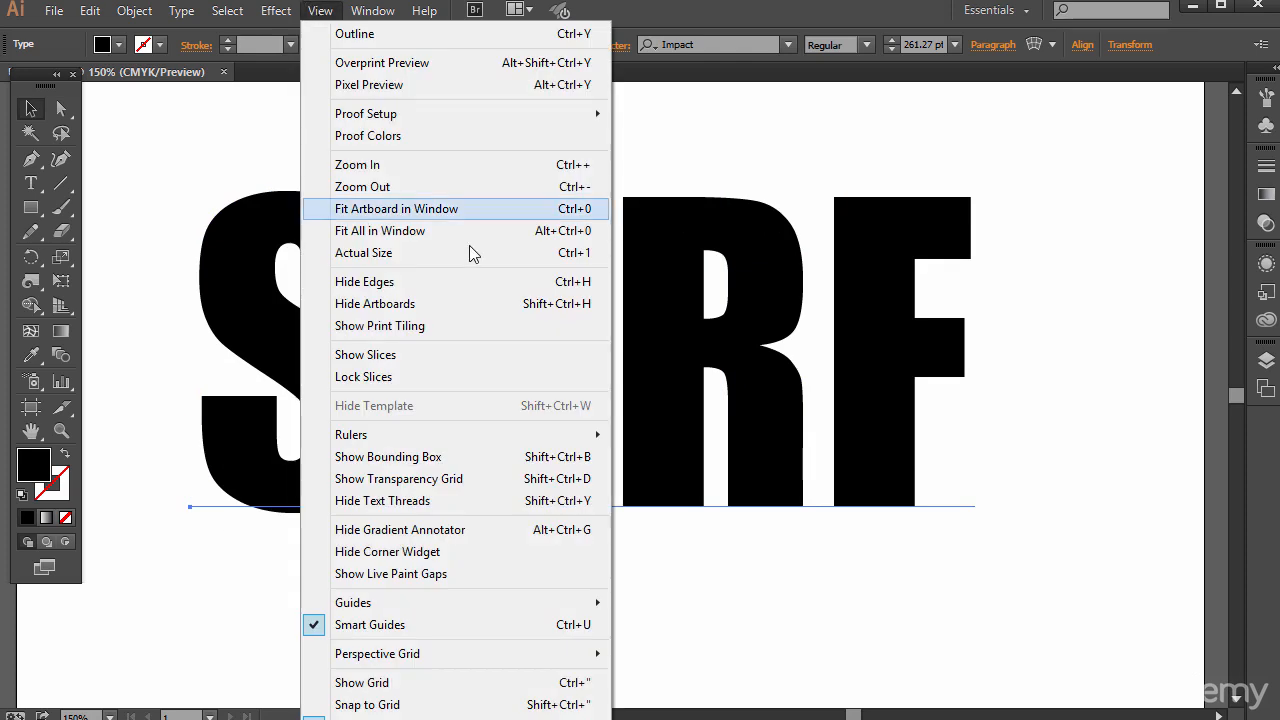
pyautogui.click(409, 460)
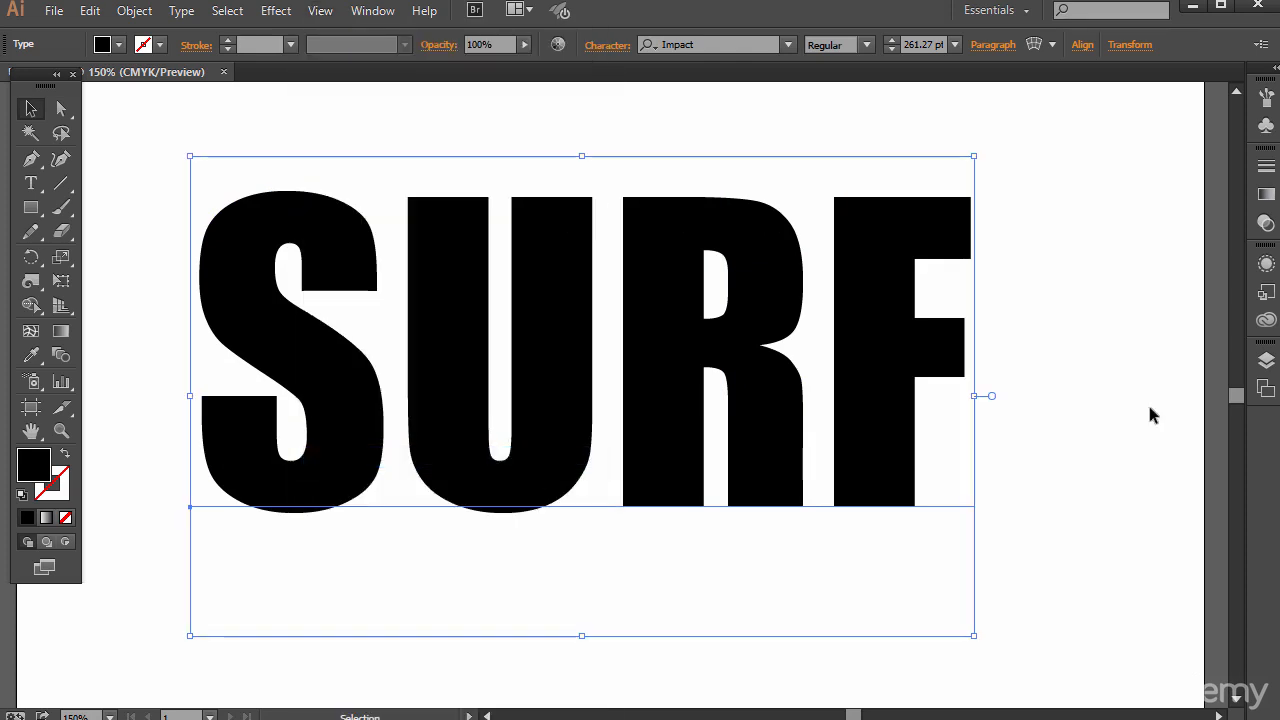
# Reposition the SURF text on the artboard and change its fill colour to blue
pyautogui.moveTo(700, 290); pyautogui.dragTo(681, 295)
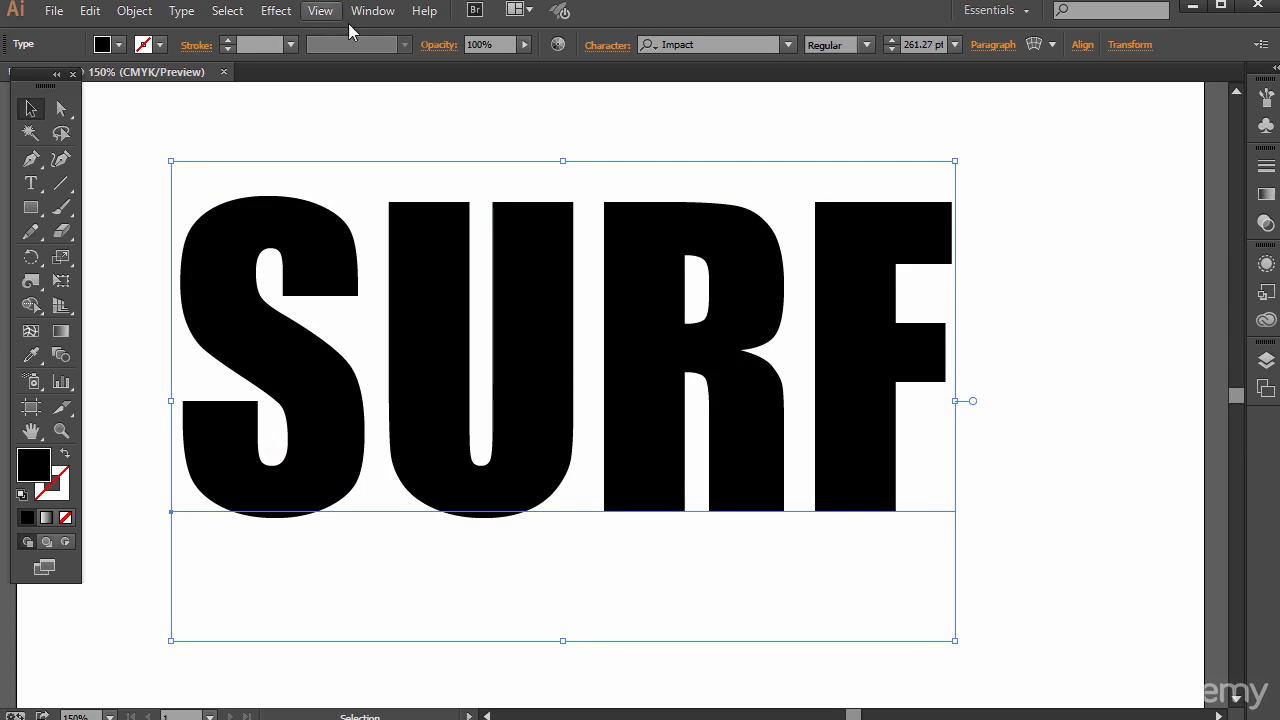
pyautogui.moveTo(270, 280); pyautogui.dragTo(303, 272)
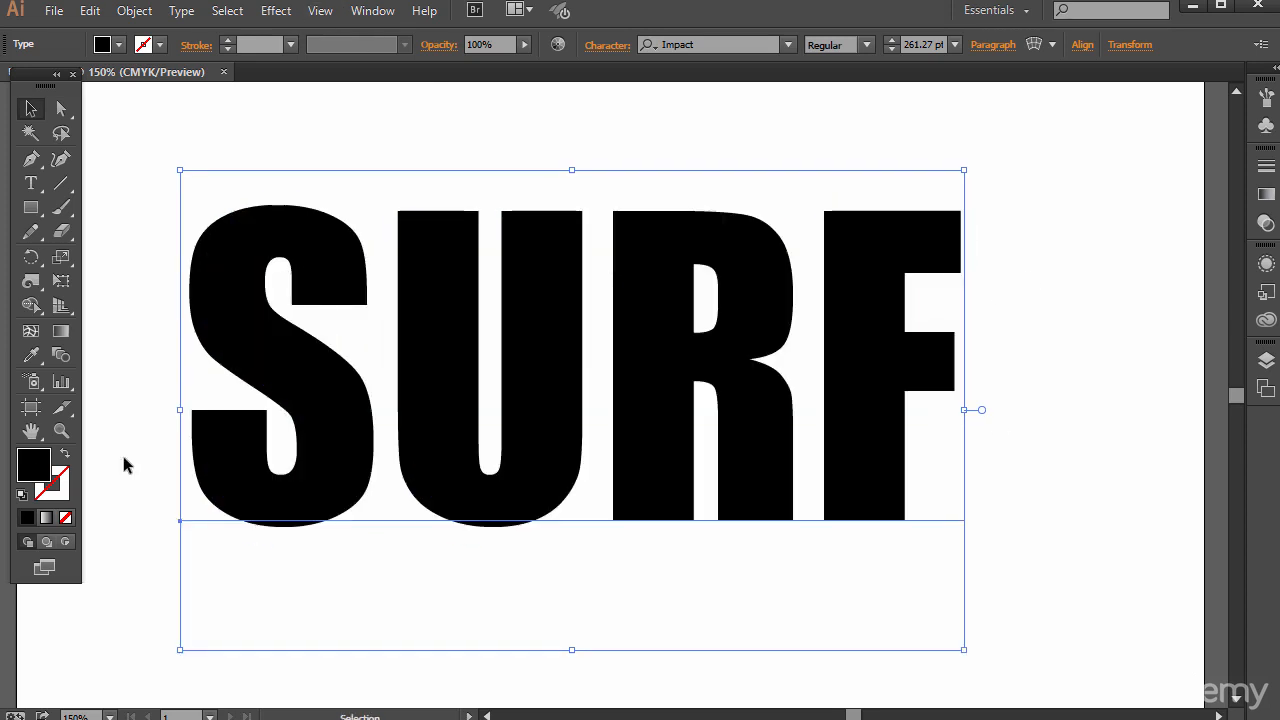
pyautogui.doubleClick(33, 463)
pyautogui.moveTo(690, 391); pyautogui.dragTo(690, 410)
pyautogui.moveTo(633, 341); pyautogui.dragTo(643, 349)
pyautogui.click(884, 300)
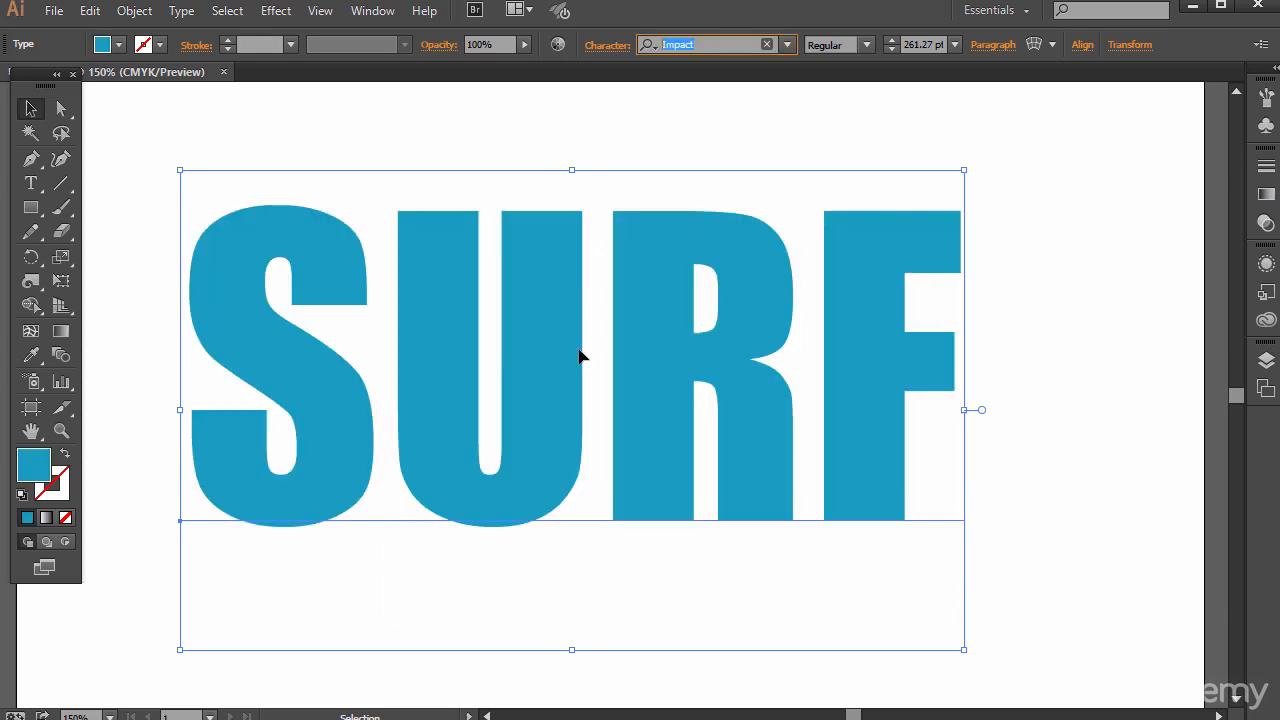
# Change the SURF text's font to Hobo Std Medium and shift the enlarged word back within the artboard
pyautogui.click(766, 44)
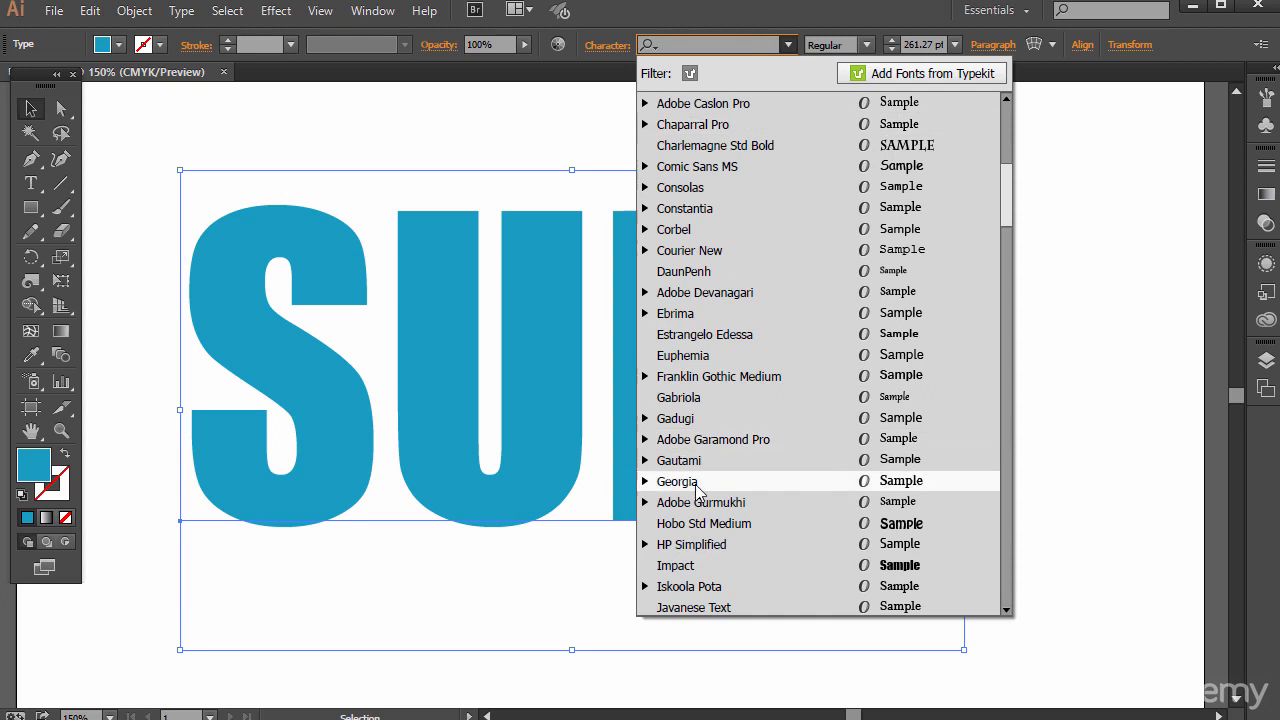
pyautogui.click(735, 525)
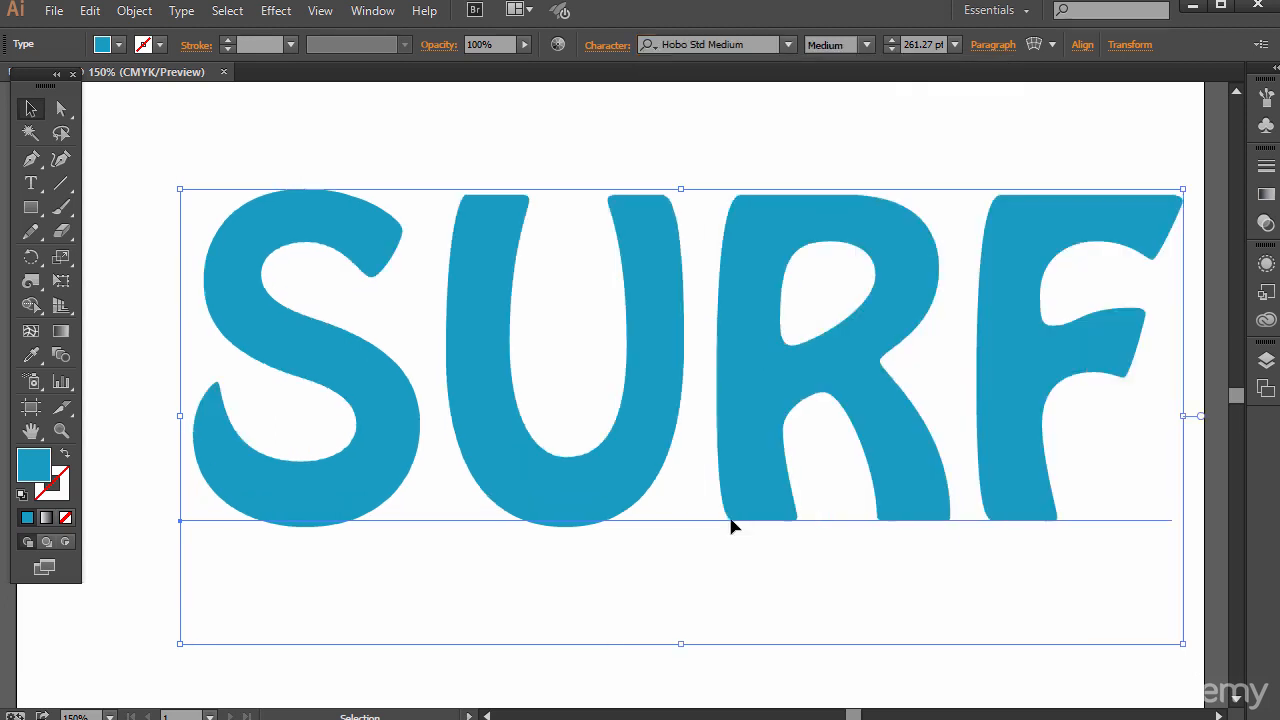
pyautogui.moveTo(881, 274); pyautogui.dragTo(827, 284)
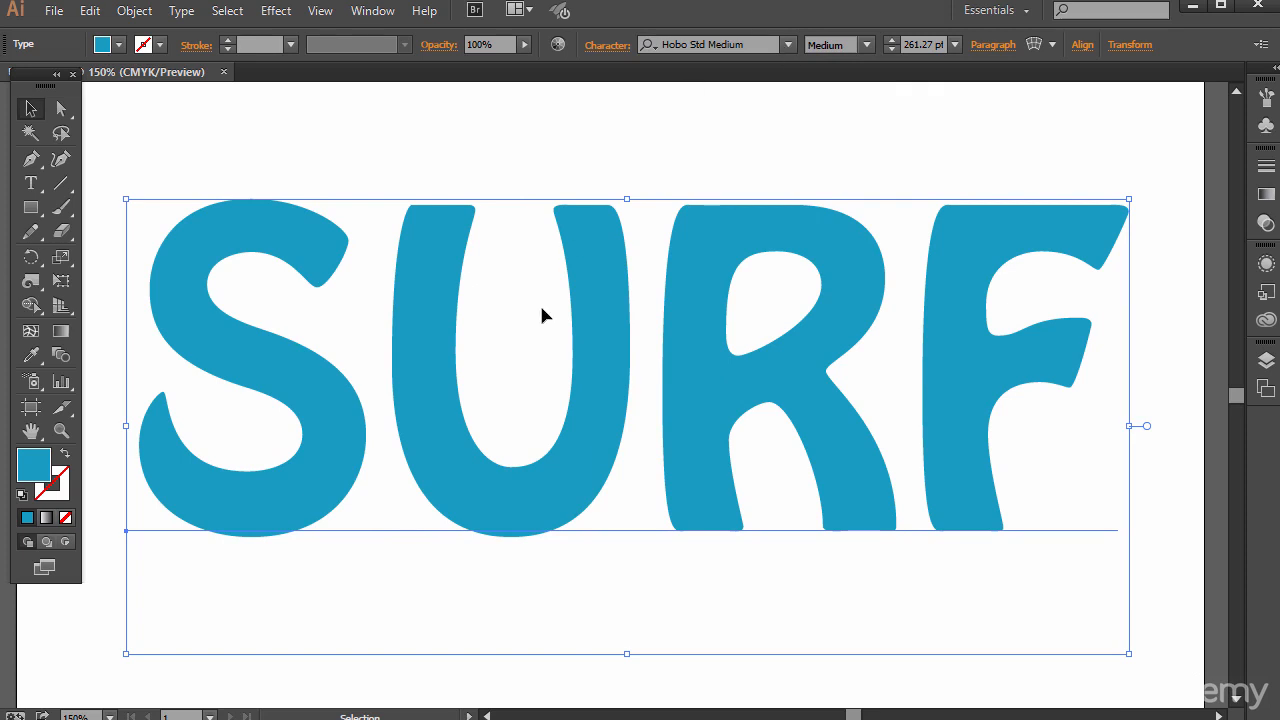
# Convert the SURF text to outlines and shift the lettering slightly
pyautogui.rightClick(300, 274)
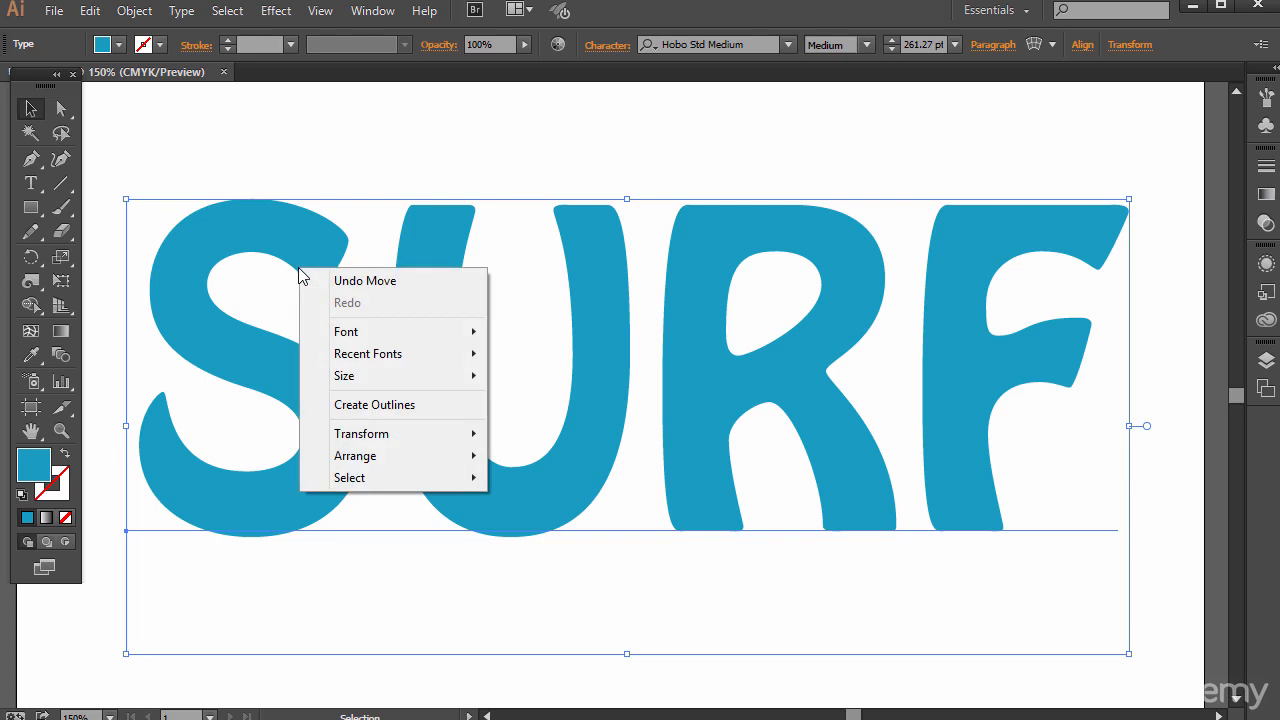
pyautogui.click(375, 404)
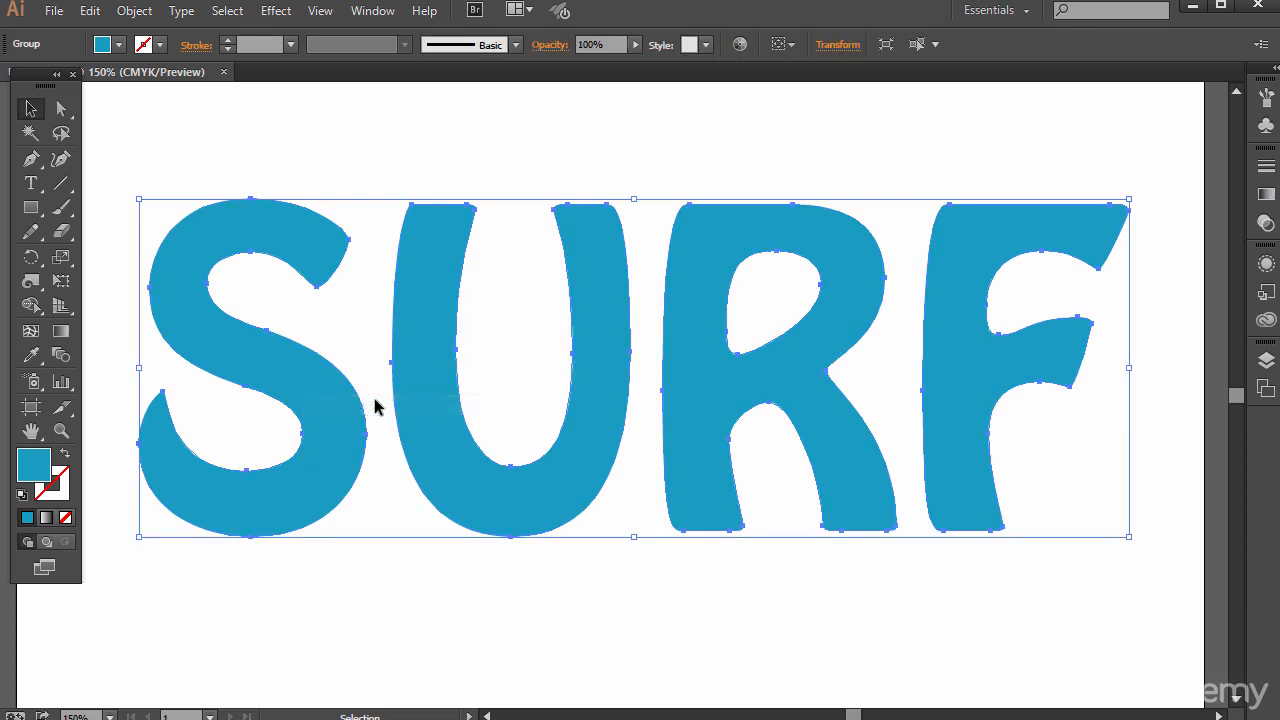
pyautogui.click(309, 163)
pyautogui.moveTo(271, 243); pyautogui.dragTo(310, 255)
# Compare selecting single letters with selecting the whole group, and ungroup the outlined SURF letters
pyautogui.click(28, 112)
pyautogui.click(274, 134)
pyautogui.click(60, 109)
pyautogui.click(30, 108)
pyautogui.click(266, 180)
pyautogui.click(306, 223)
pyautogui.click(125, 11)
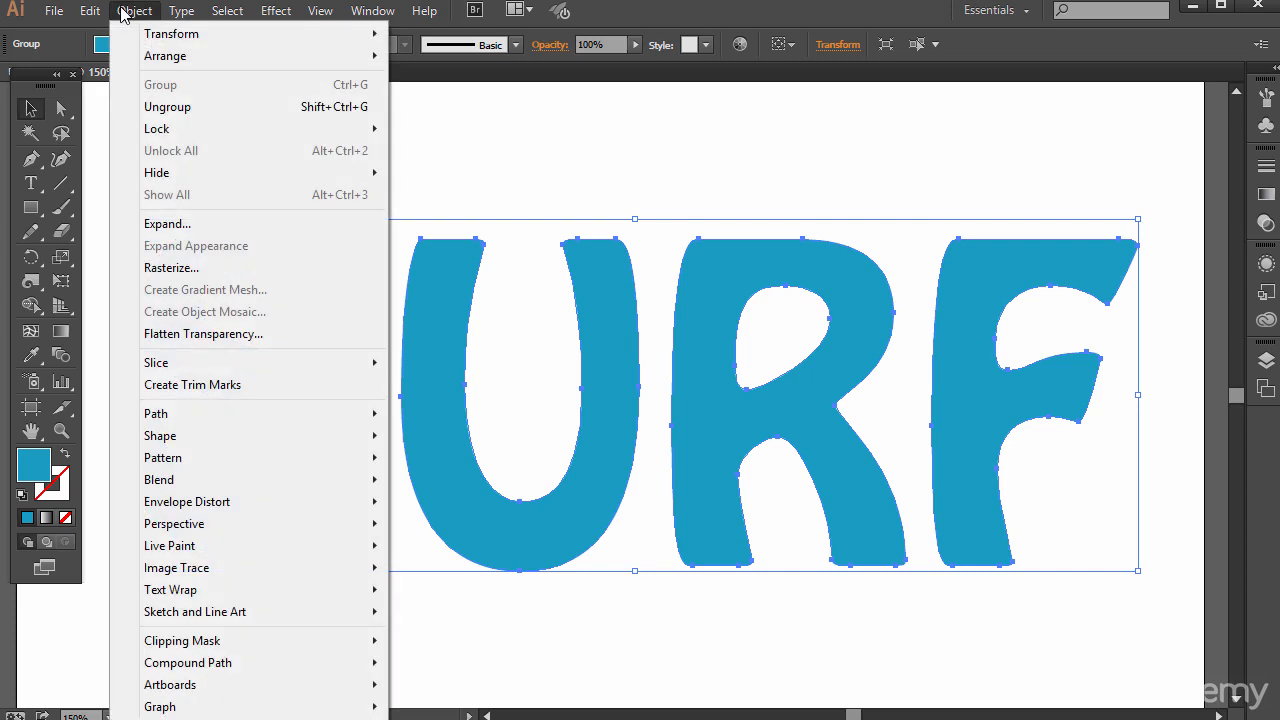
pyautogui.click(217, 106)
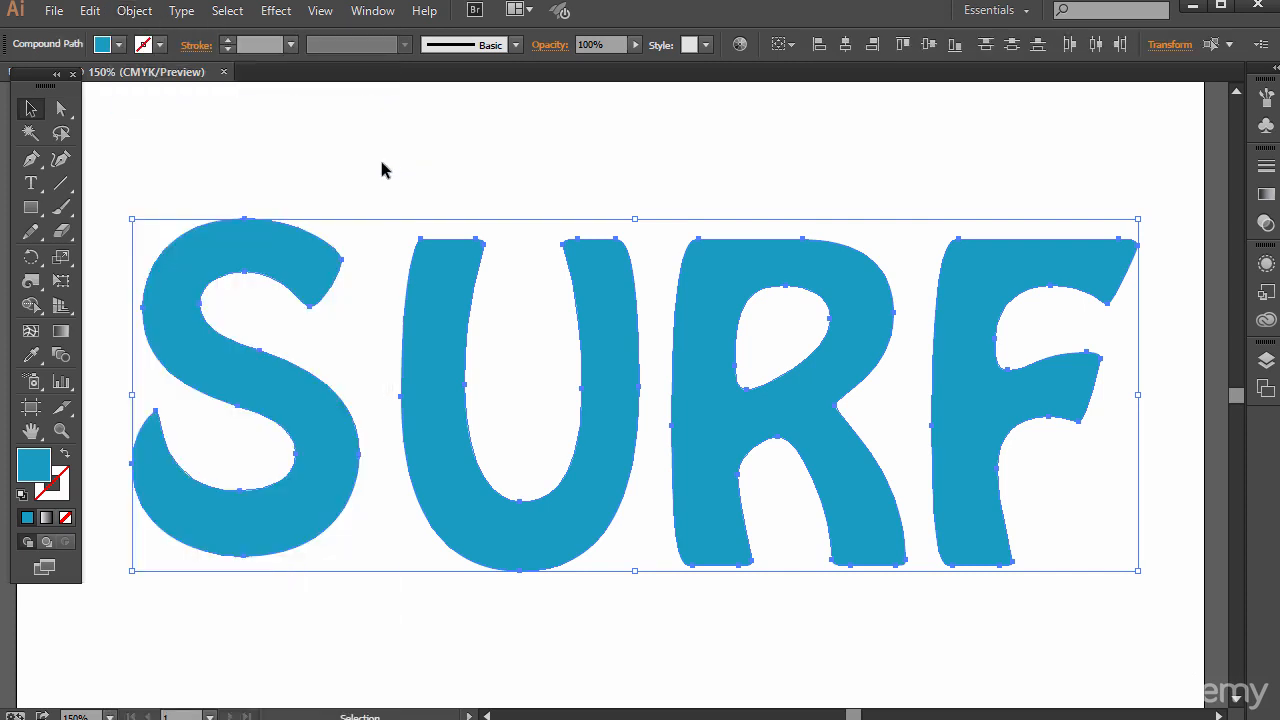
# Move the S, U, R and F individually so that the letters sit close together
pyautogui.click(330, 200)
pyautogui.moveTo(297, 247)
pyautogui.mouseDown()
pyautogui.moveTo(277, 278)
pyautogui.moveTo(323, 266)
pyautogui.moveTo(309, 271)
pyautogui.moveTo(318, 250)
pyautogui.mouseUp()
pyautogui.click(430, 300)
pyautogui.moveTo(706, 360)
pyautogui.mouseDown()
pyautogui.moveTo(674, 350)
pyautogui.moveTo(705, 347)
pyautogui.mouseUp()
pyautogui.moveTo(977, 329); pyautogui.dragTo(913, 309)
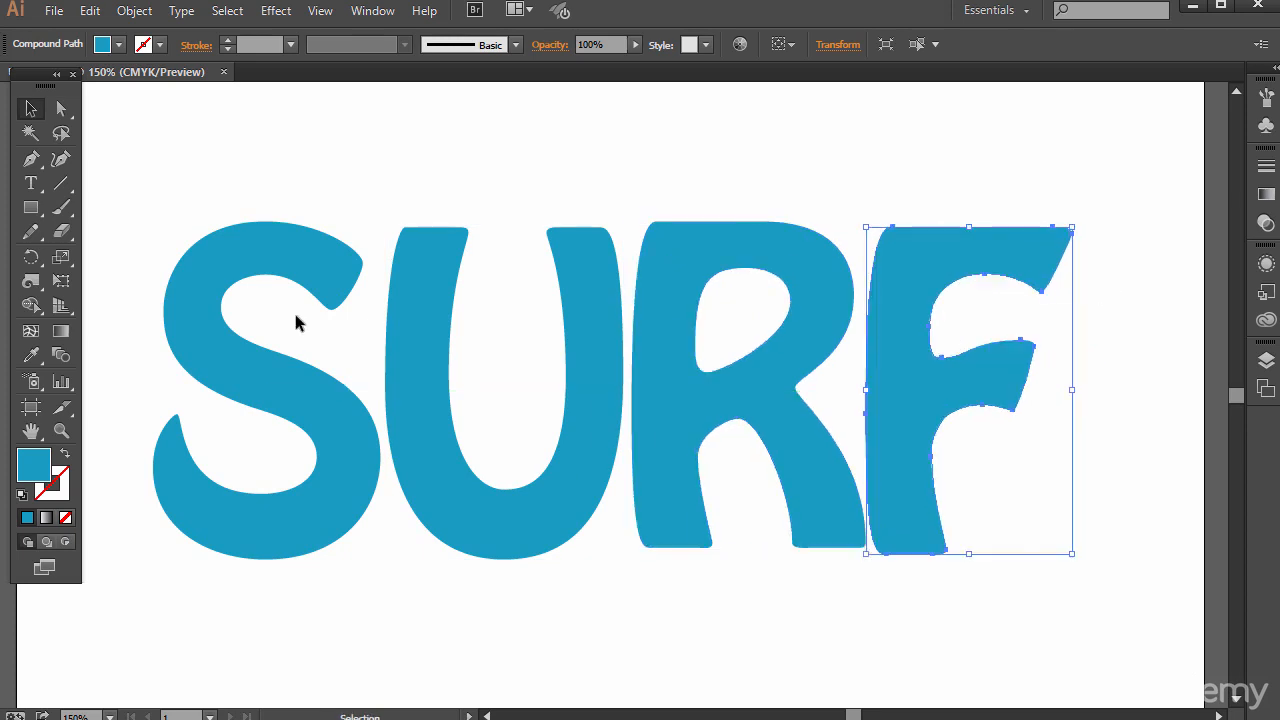
pyautogui.moveTo(318, 270); pyautogui.dragTo(325, 262)
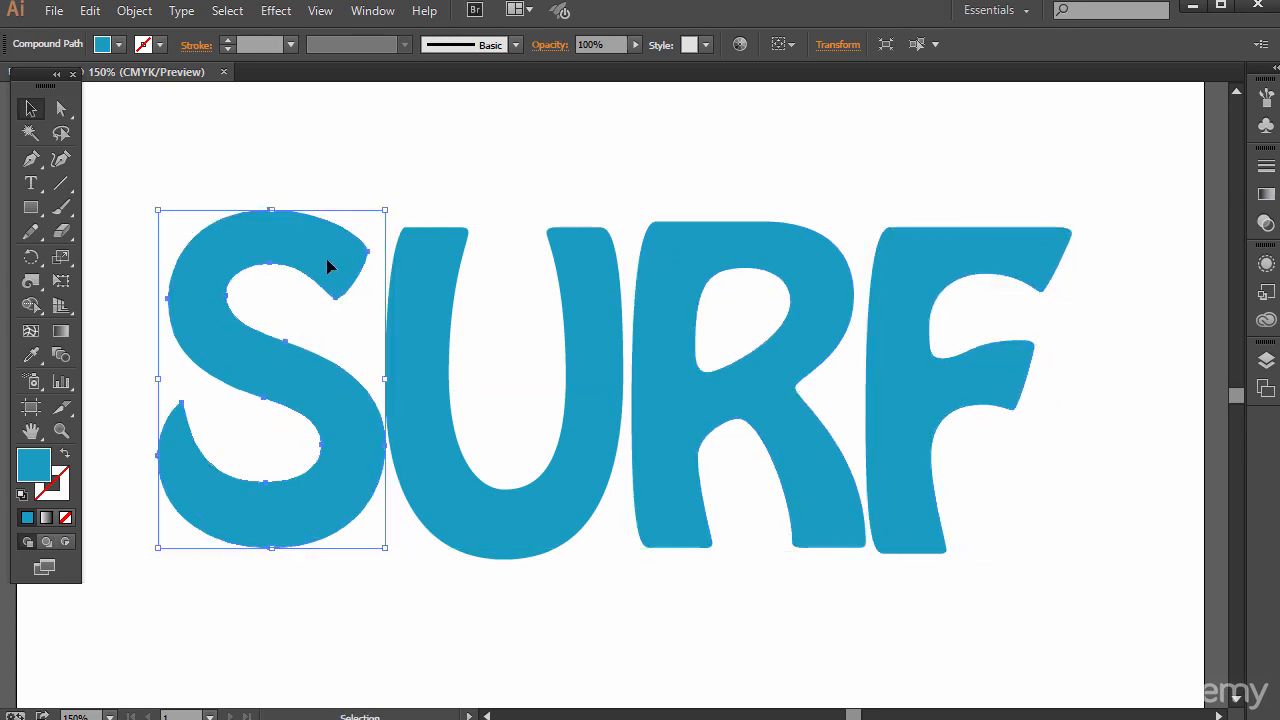
pyautogui.click(540, 136)
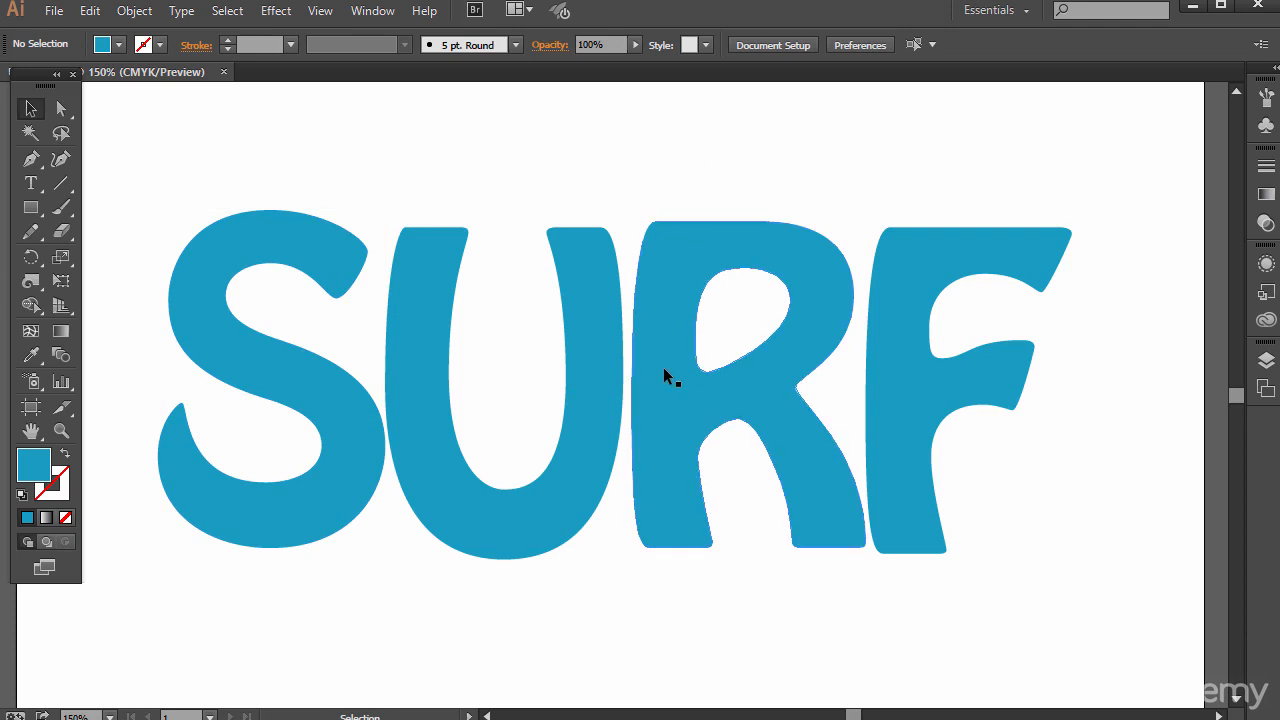
# Nudge the R slightly left towards the U and deselect it
pyautogui.moveTo(663, 380); pyautogui.dragTo(668, 380)
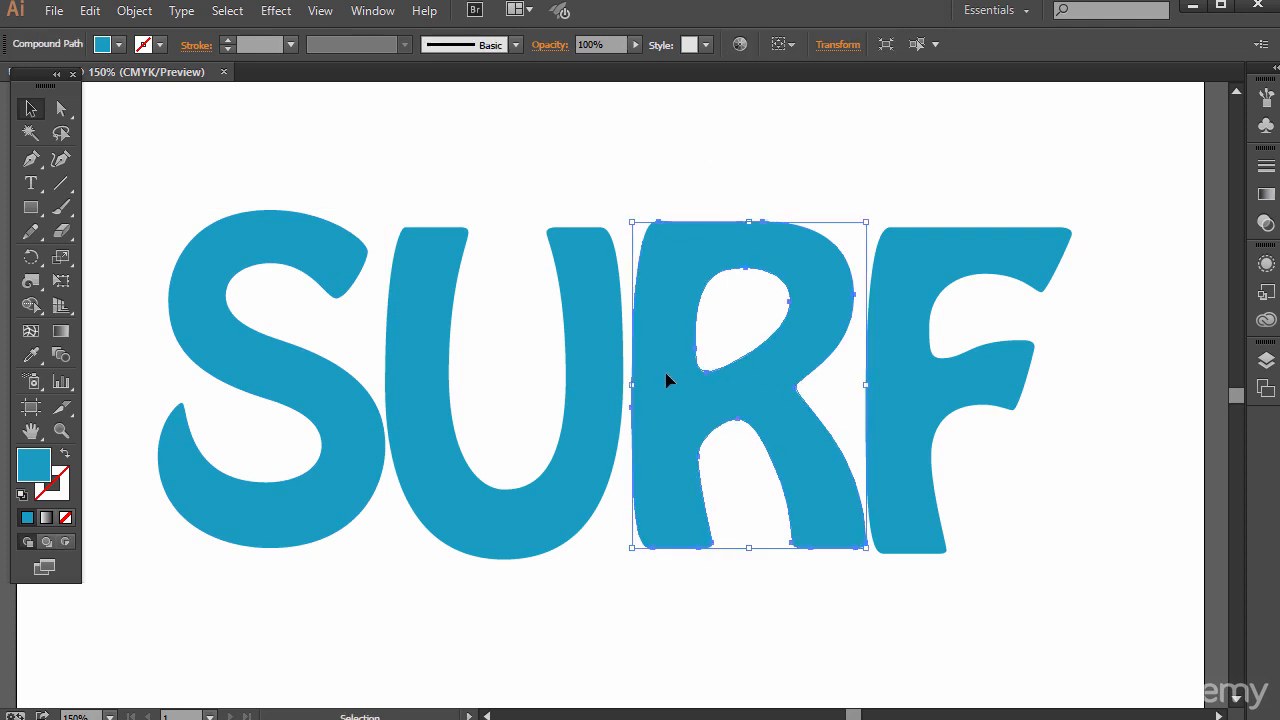
pyautogui.press('Left')
pyautogui.press('Left')
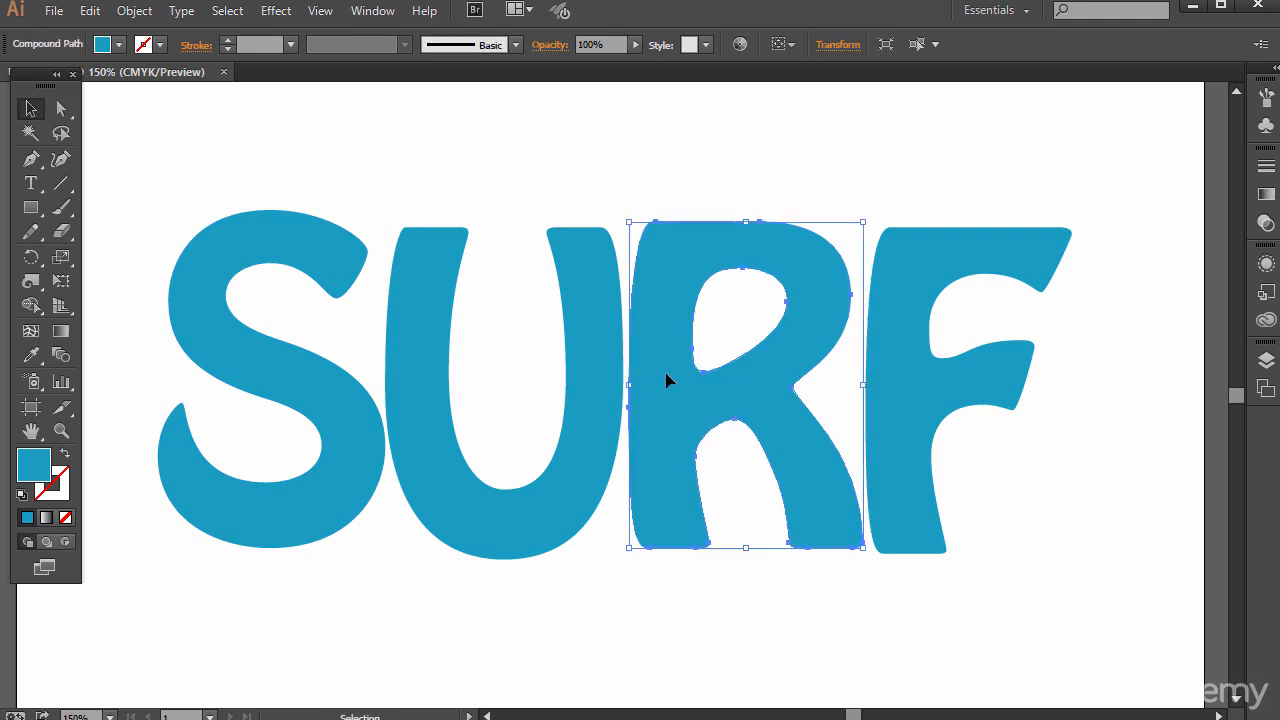
pyautogui.click(857, 175)
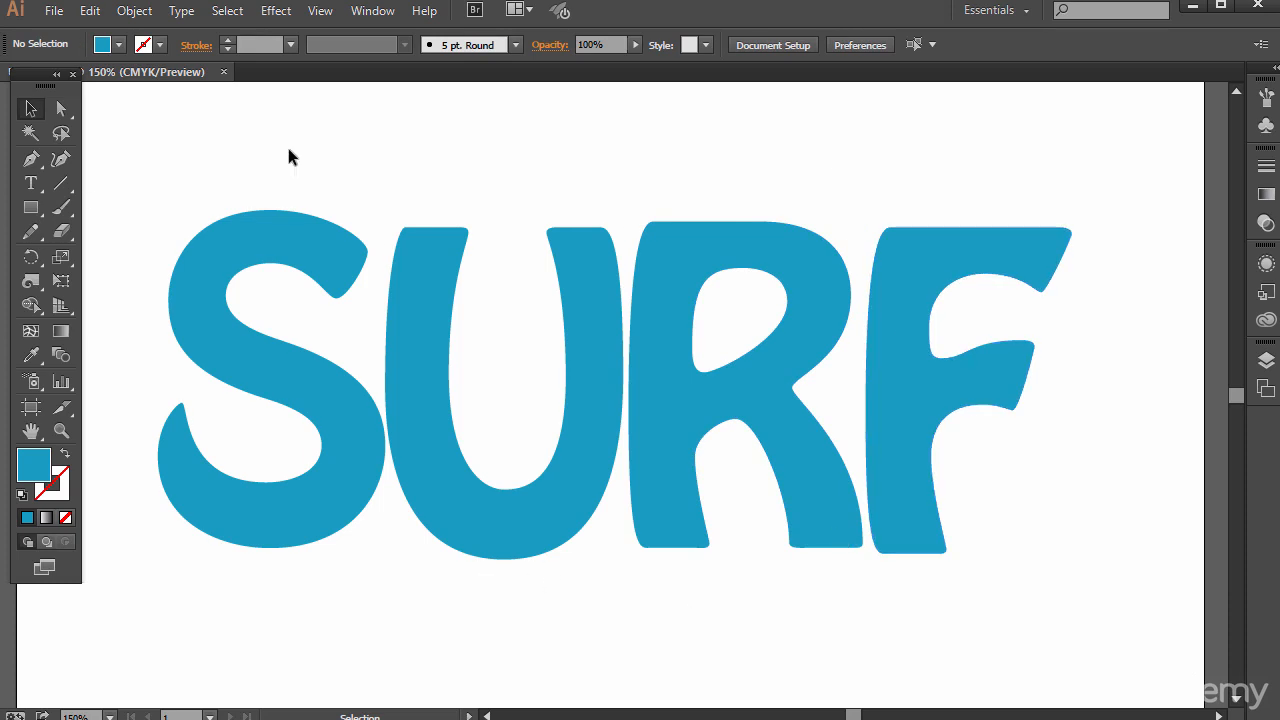
# Pull the S's top anchor point up and left, and raise the top edges of both U stems
pyautogui.click(60, 110)
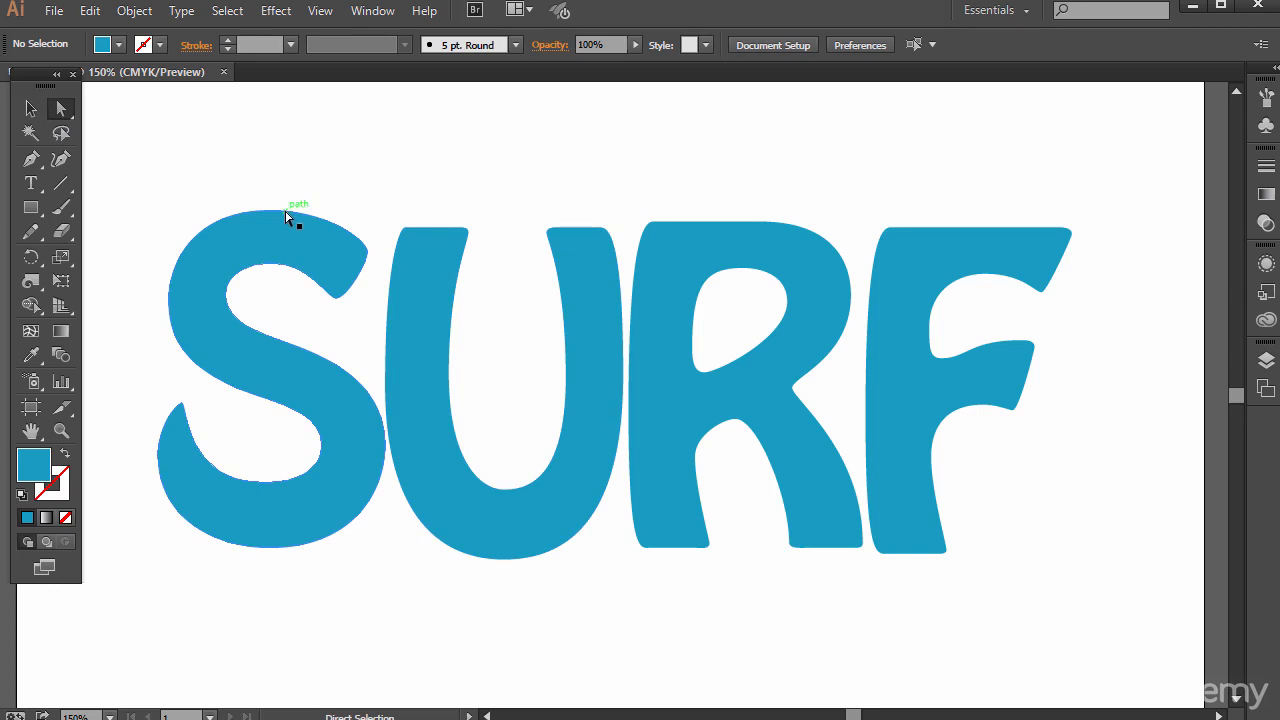
pyautogui.moveTo(287, 214); pyautogui.dragTo(250, 198)
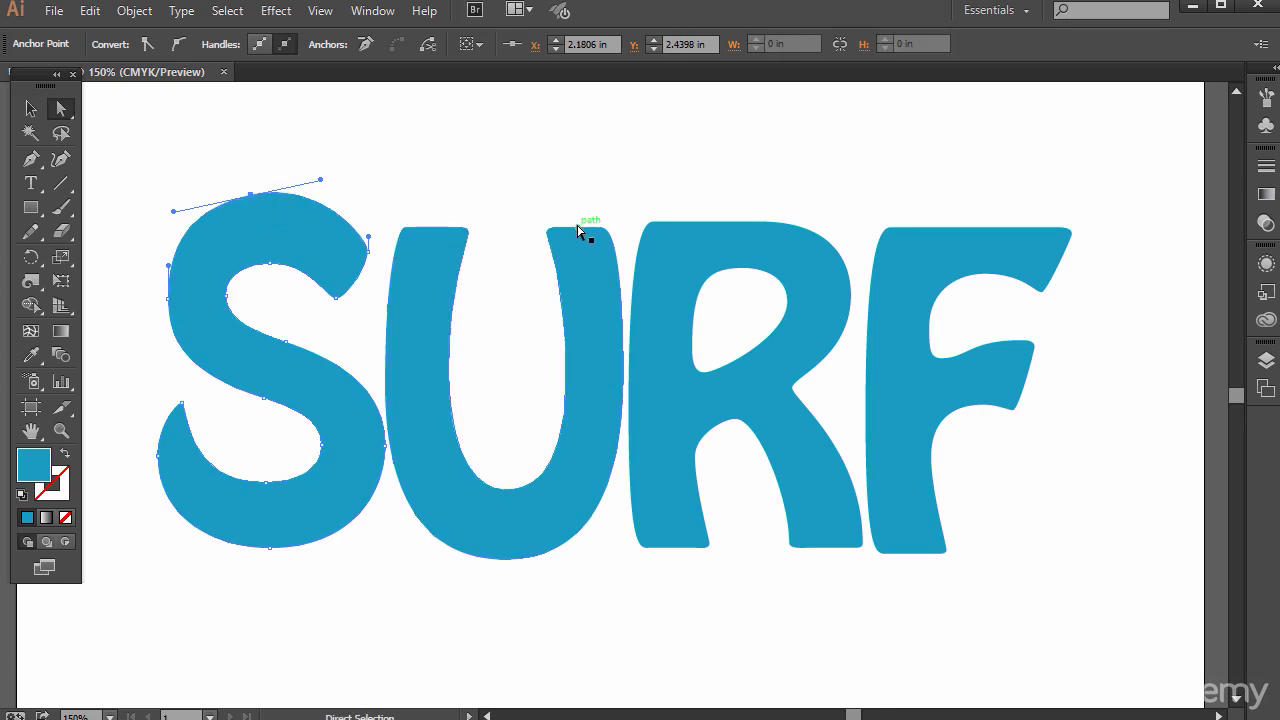
pyautogui.moveTo(578, 231); pyautogui.dragTo(571, 215)
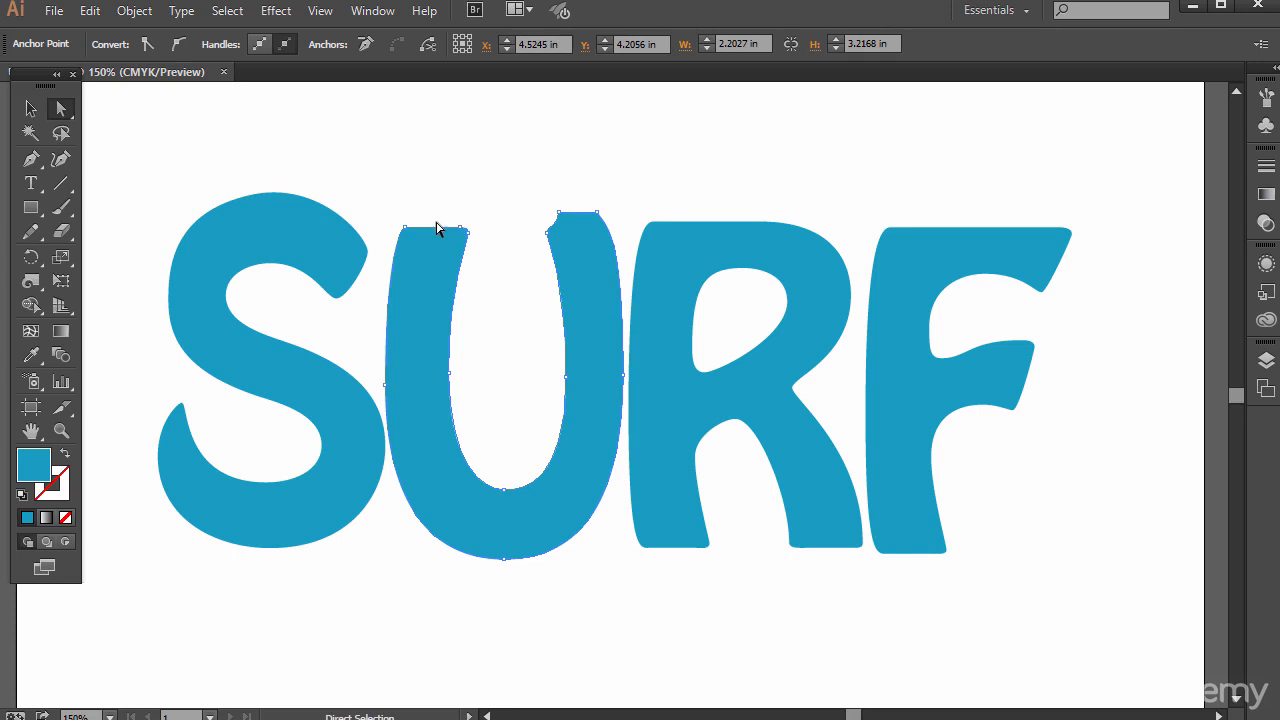
pyautogui.moveTo(438, 232); pyautogui.dragTo(441, 216)
# Try to distort the top of the U's left stem with the Warp tool
pyautogui.click(36, 282)
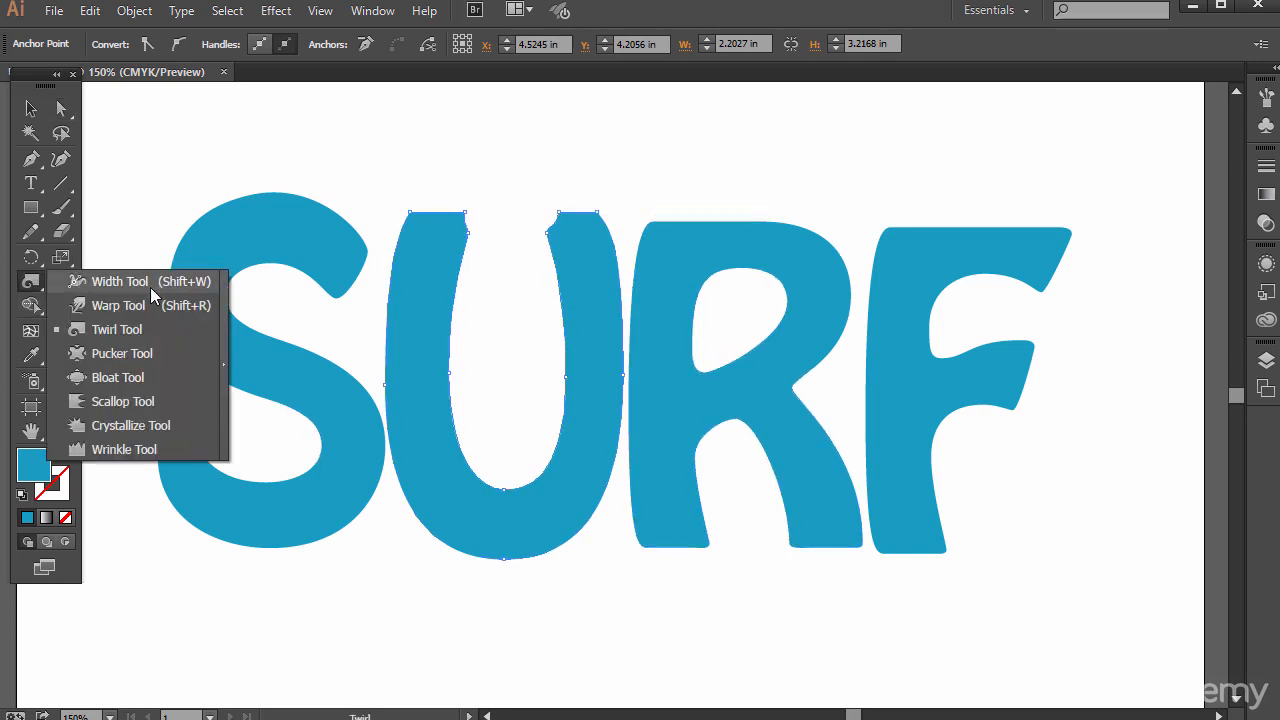
pyautogui.click(103, 305)
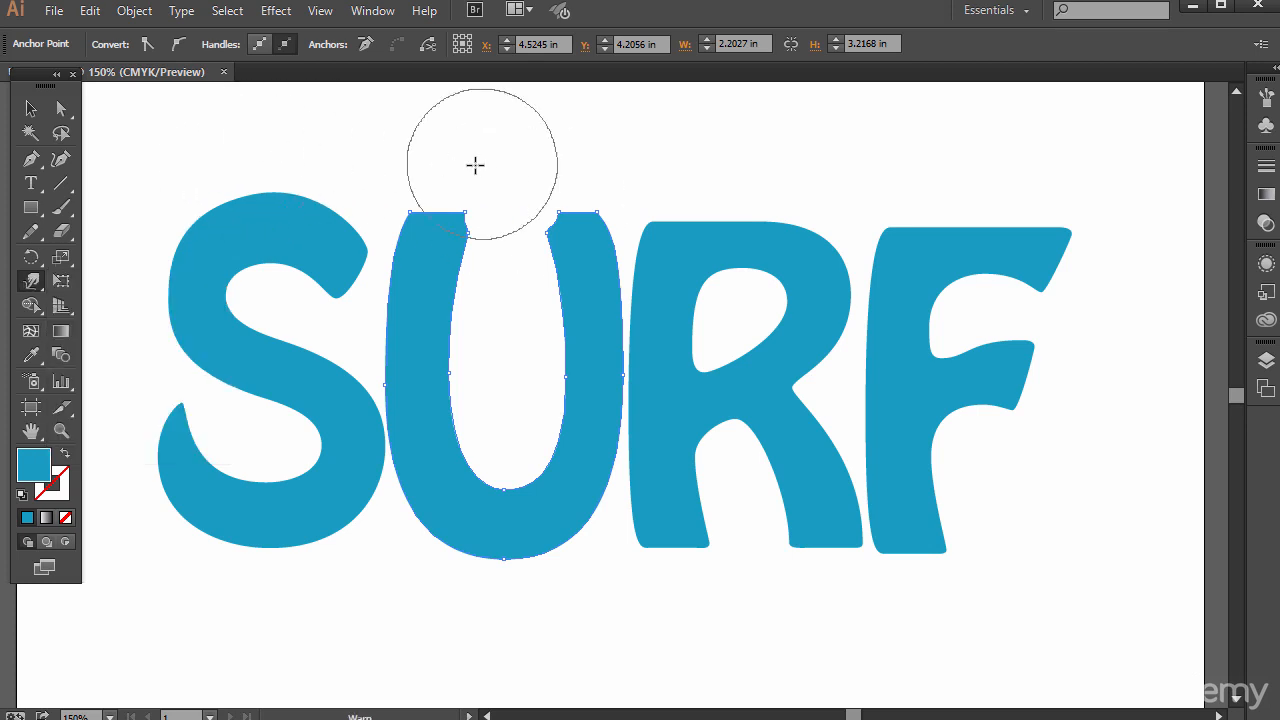
pyautogui.moveTo(423, 177); pyautogui.dragTo(462, 353)
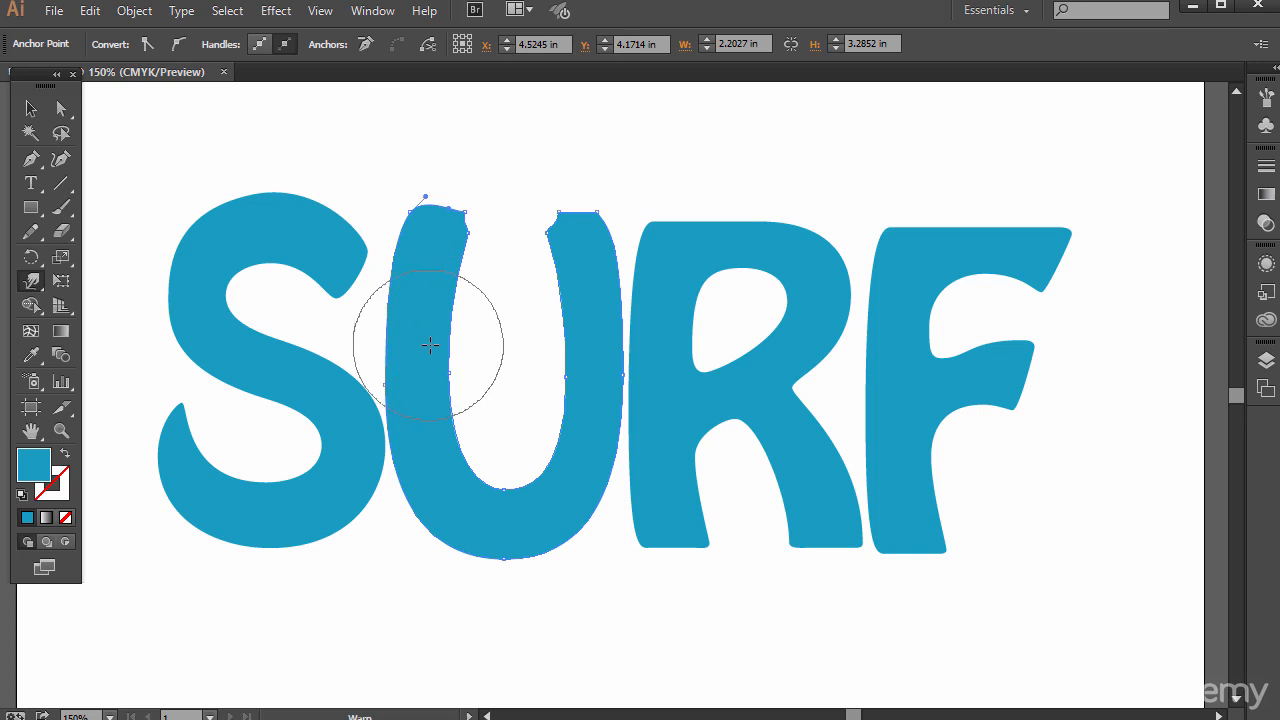
# Undo the warp and pinch the middle of the U's left stem with the Pucker tool
pyautogui.moveTo(31, 281); pyautogui.dragTo(79, 351)
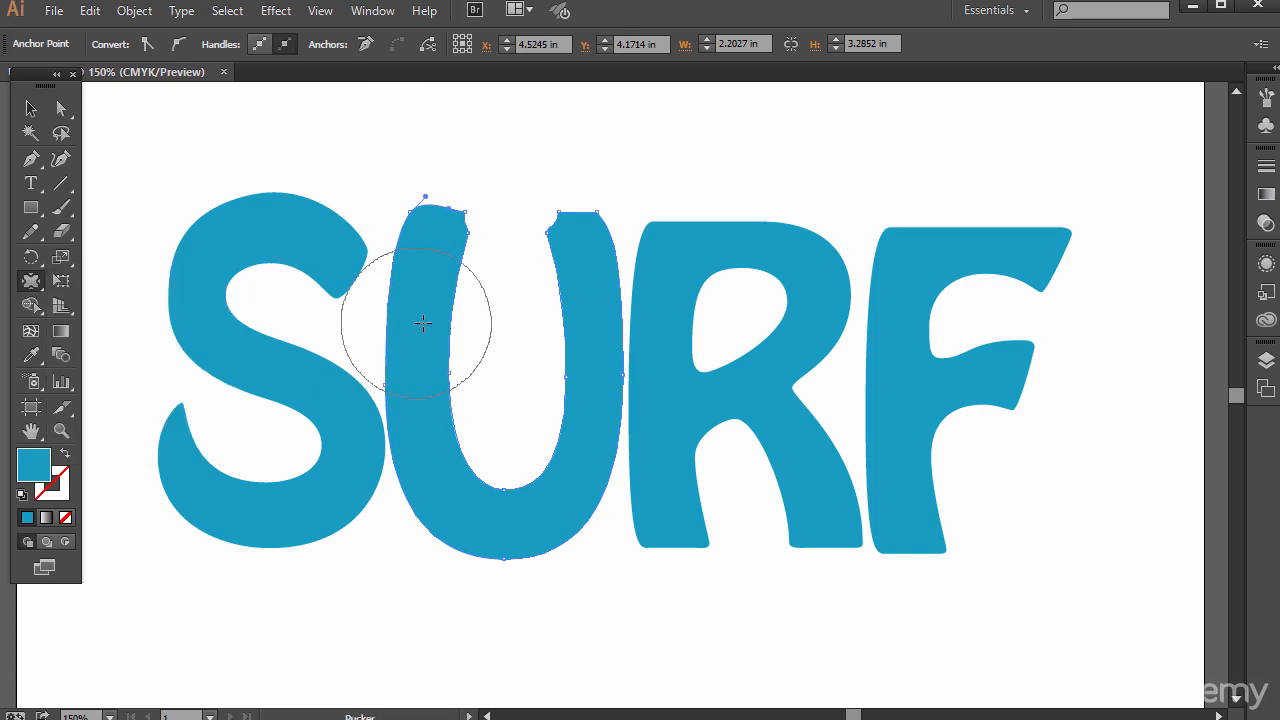
pyautogui.press('v')
pyautogui.click(429, 147)
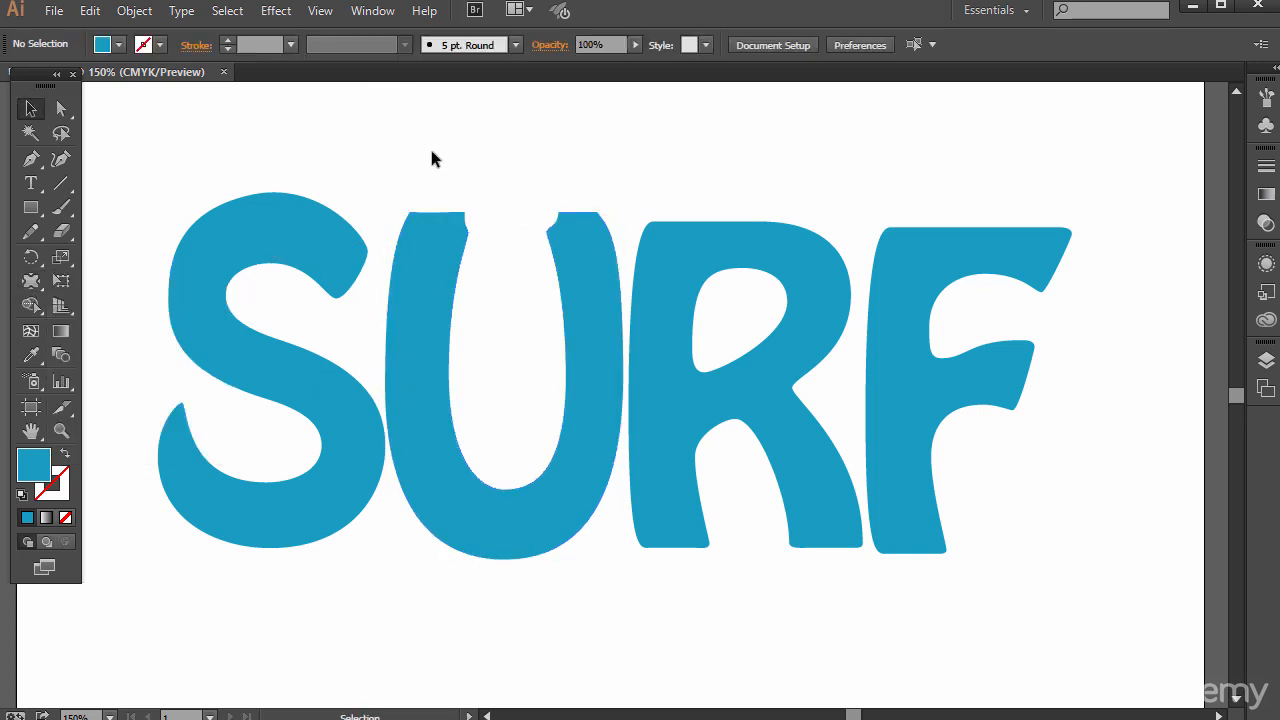
pyautogui.click(31, 281)
pyautogui.moveTo(423, 354)
pyautogui.mouseDown()
pyautogui.moveTo(420, 280)
pyautogui.moveTo(414, 408)
pyautogui.mouseUp()
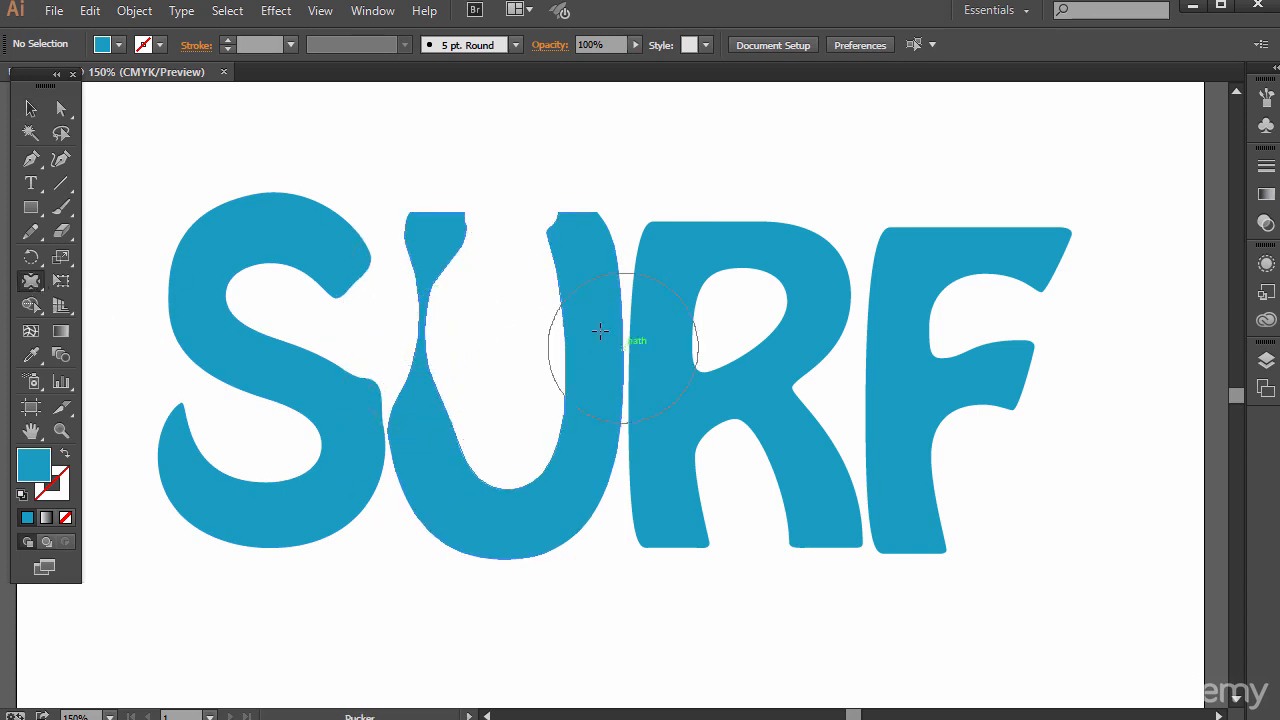
# Pinch the middle of the U's right stem with the Pucker tool, then its top inner edge using a 0.42 in brush
pyautogui.moveTo(600, 331)
pyautogui.mouseDown()
pyautogui.moveTo(590, 298)
pyautogui.moveTo(598, 371)
pyautogui.moveTo(739, 325)
pyautogui.moveTo(722, 305)
pyautogui.moveTo(672, 325)
pyautogui.moveTo(563, 308)
pyautogui.moveTo(523, 374)
pyautogui.mouseUp()
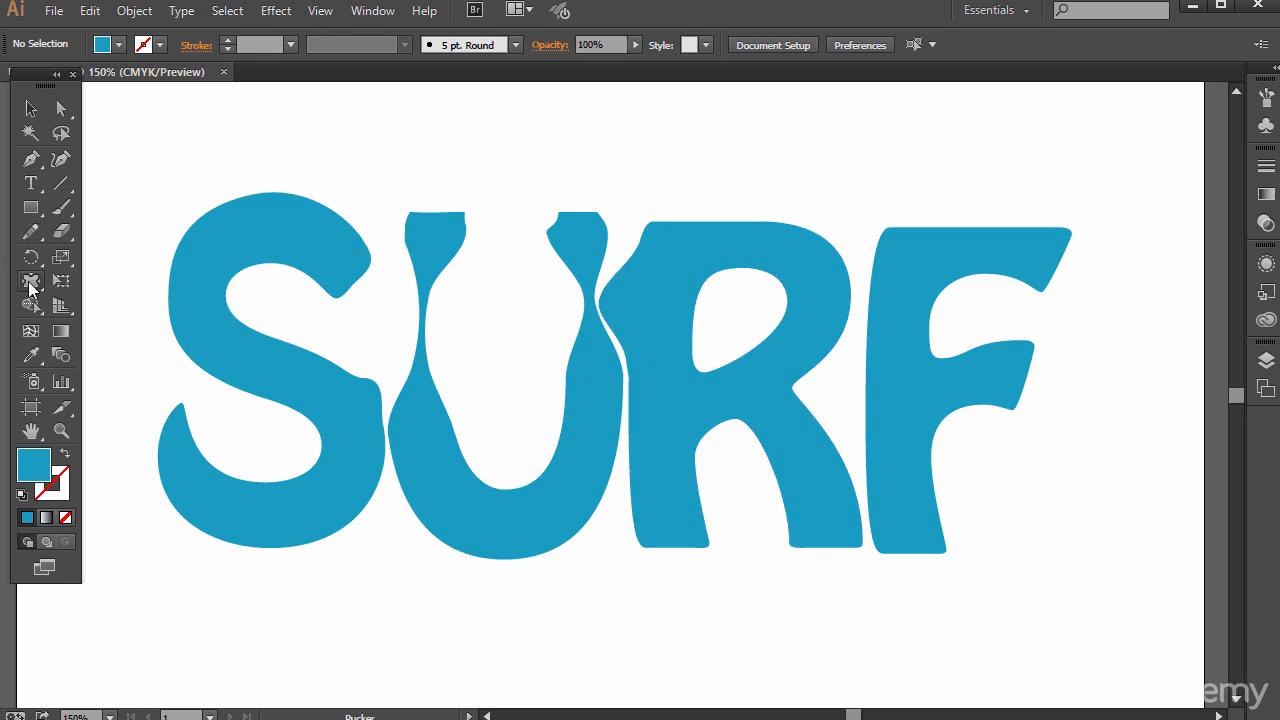
pyautogui.doubleClick(29, 285)
pyautogui.click(673, 202)
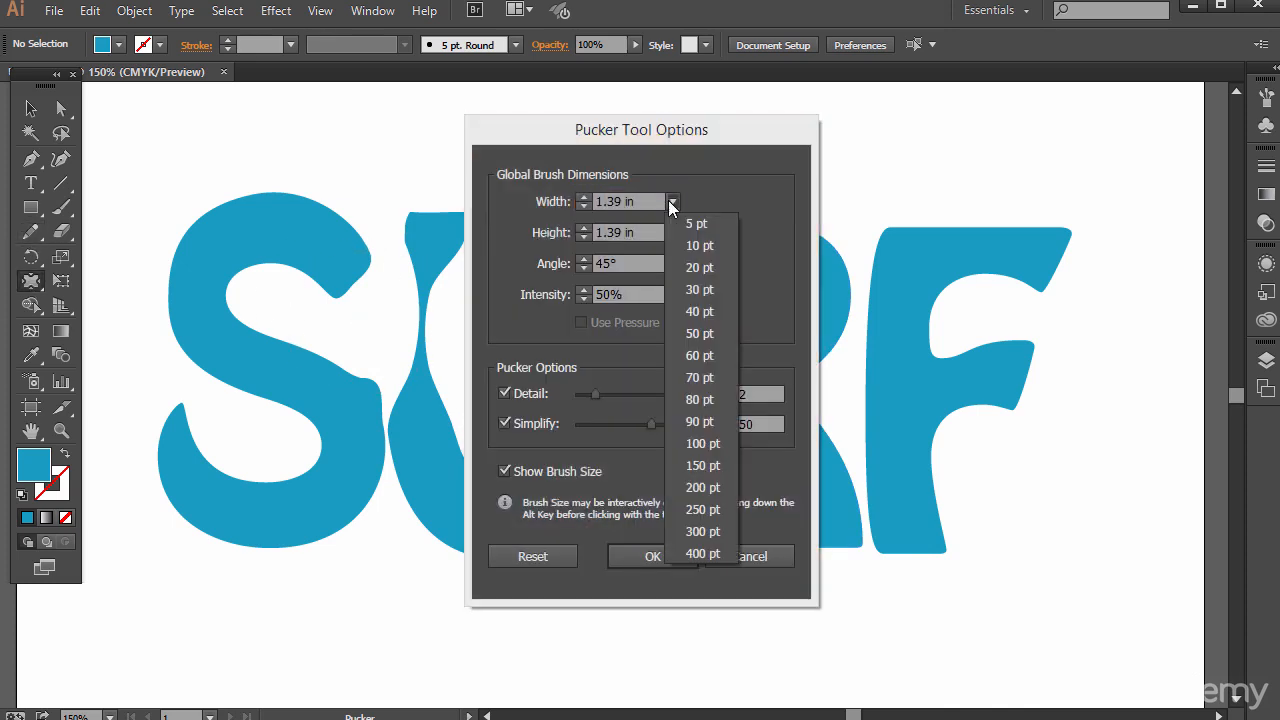
pyautogui.click(715, 289)
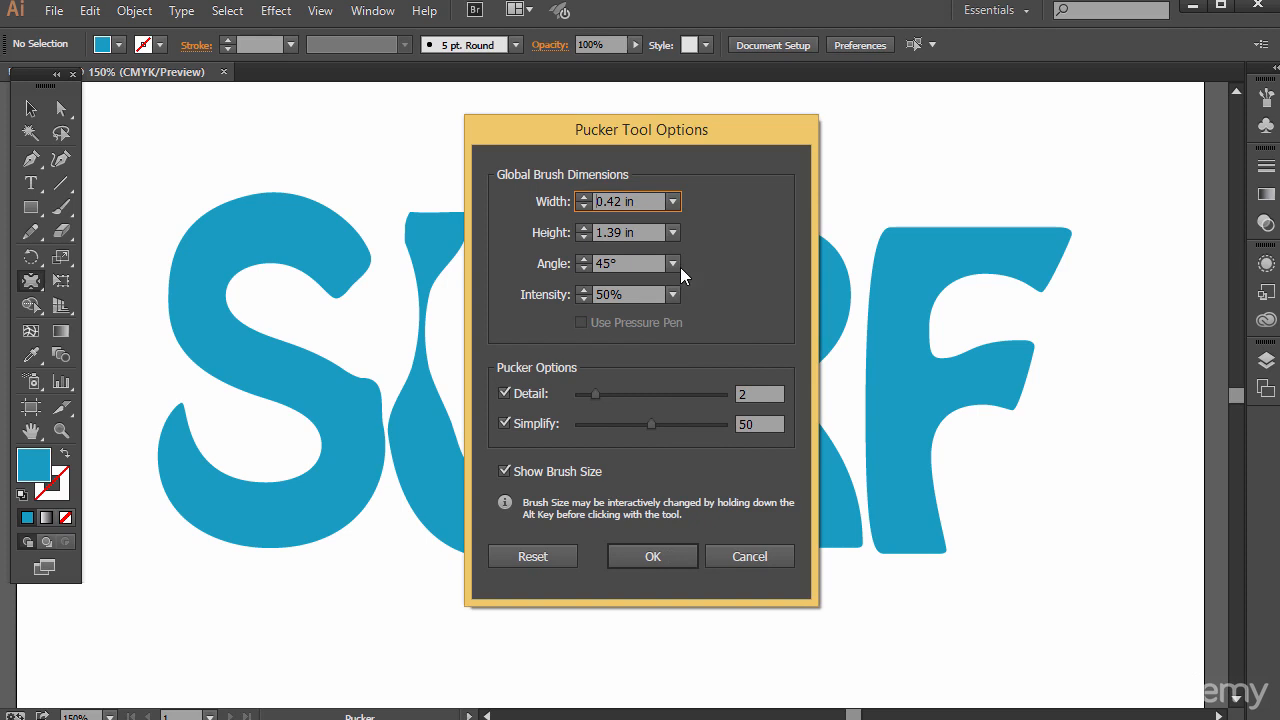
pyautogui.click(672, 233)
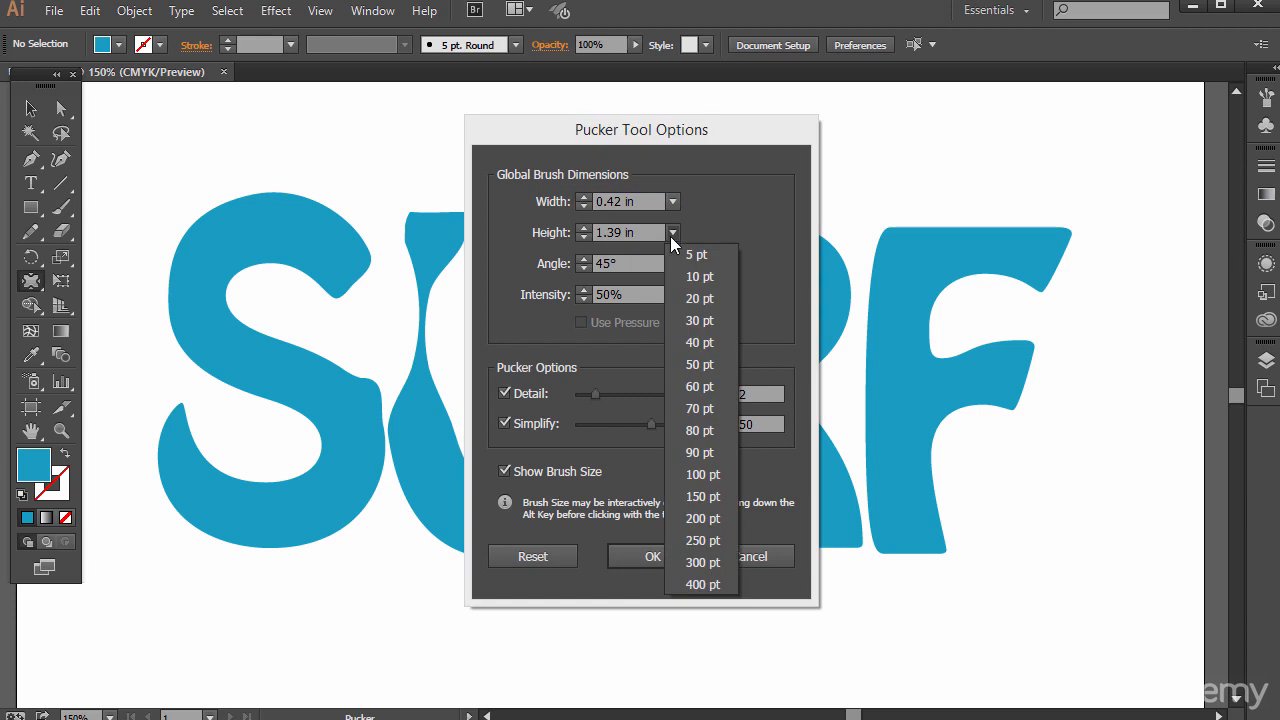
pyautogui.click(654, 558)
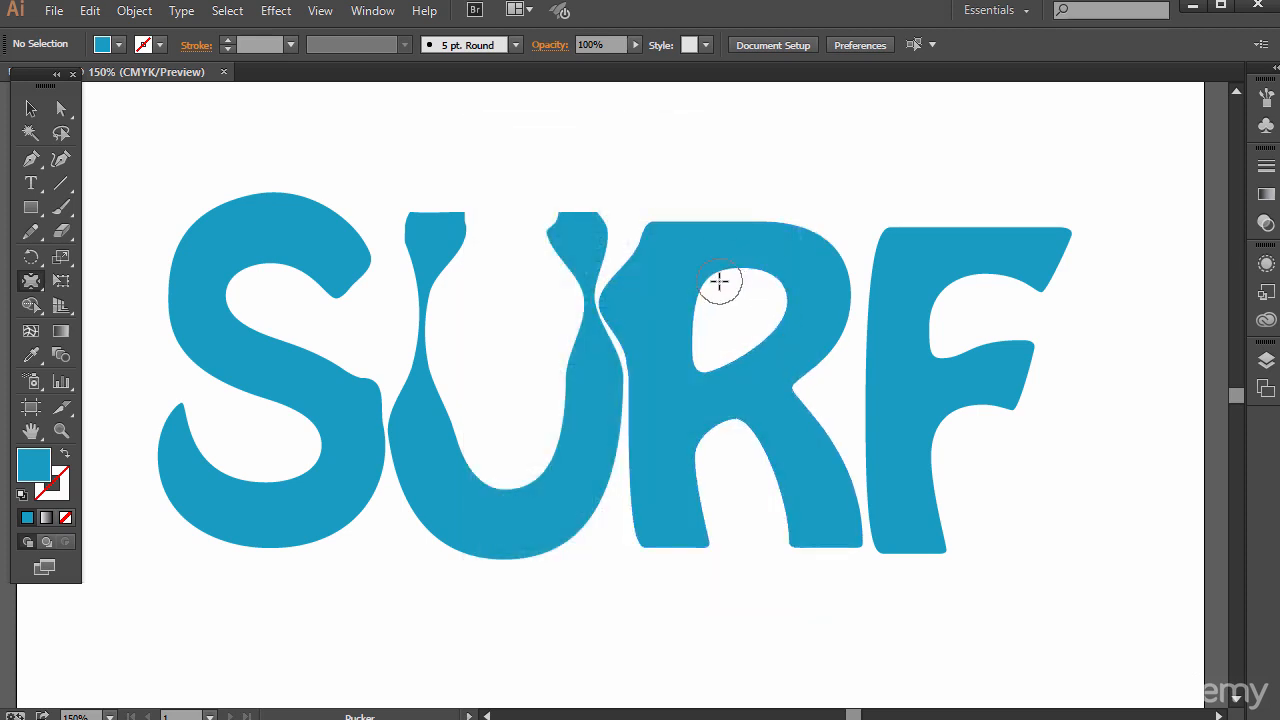
pyautogui.click(600, 248)
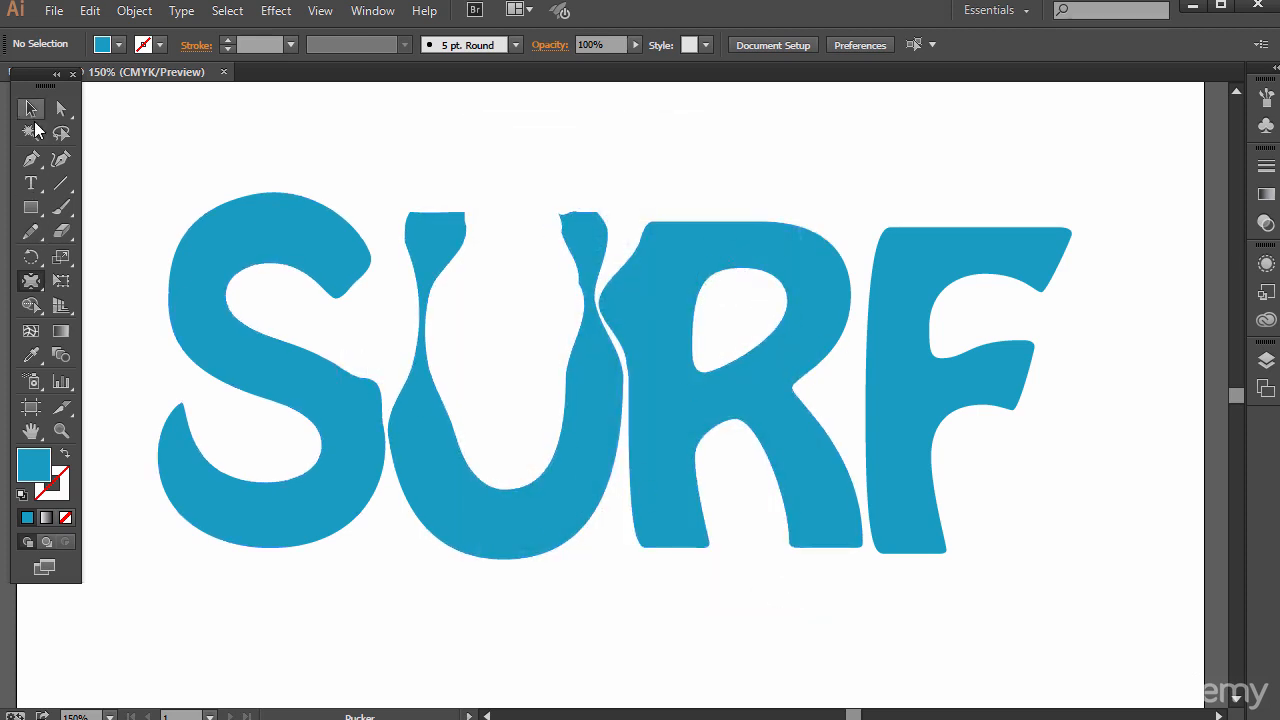
# Switch to the Twirl tool and set its brush width and height to 1.39 in (100 pt)
pyautogui.moveTo(31, 281)
pyautogui.mouseDown()
pyautogui.moveTo(120, 283)
pyautogui.moveTo(124, 332)
pyautogui.mouseUp()
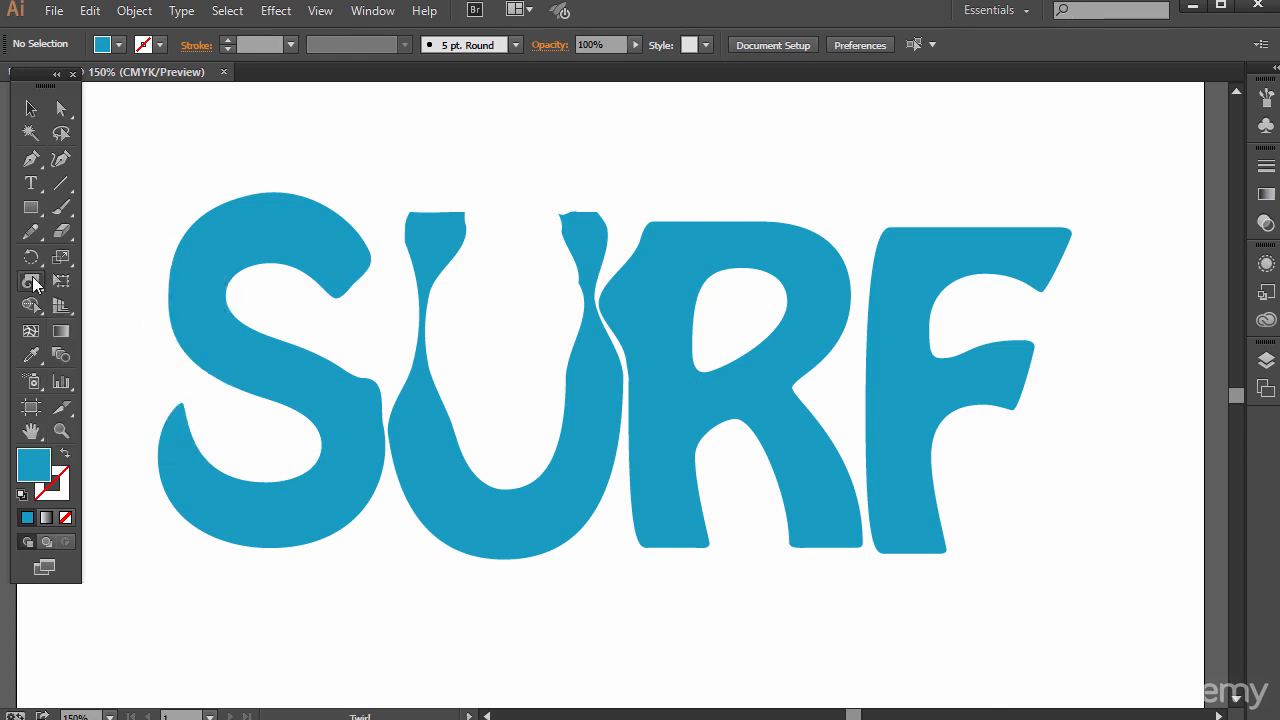
pyautogui.doubleClick(31, 281)
pyautogui.click(582, 222)
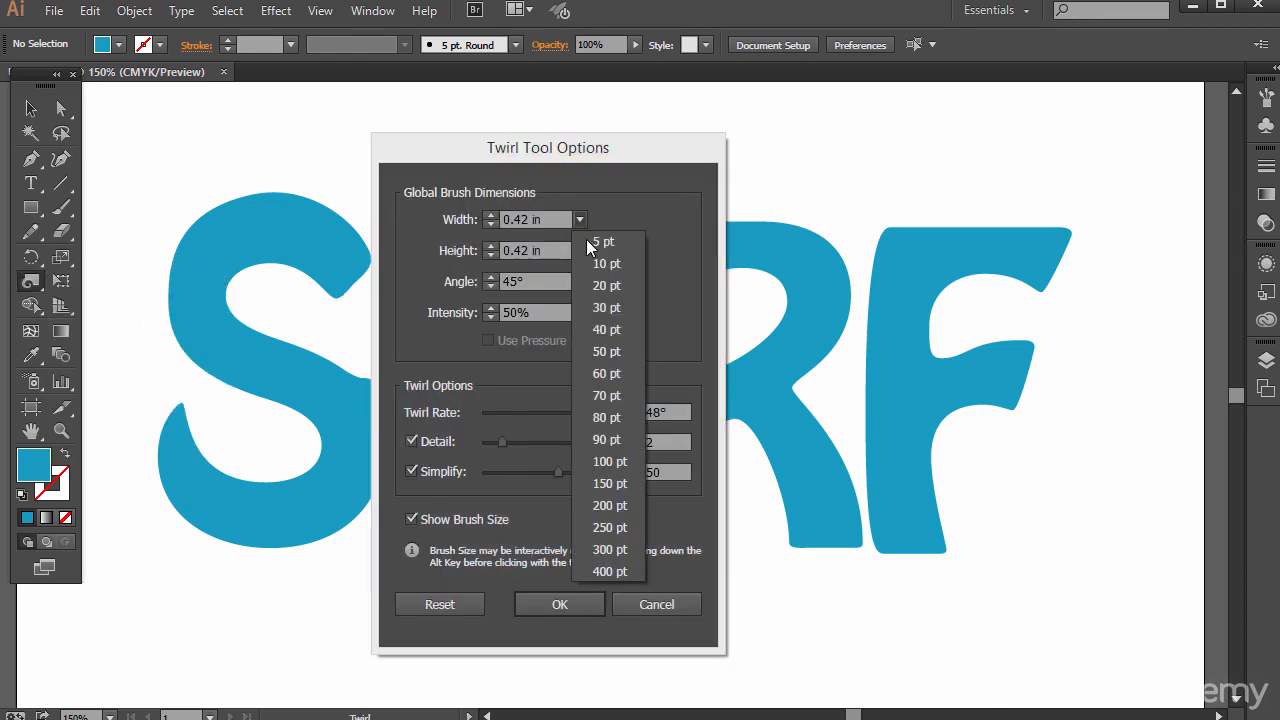
pyautogui.click(603, 462)
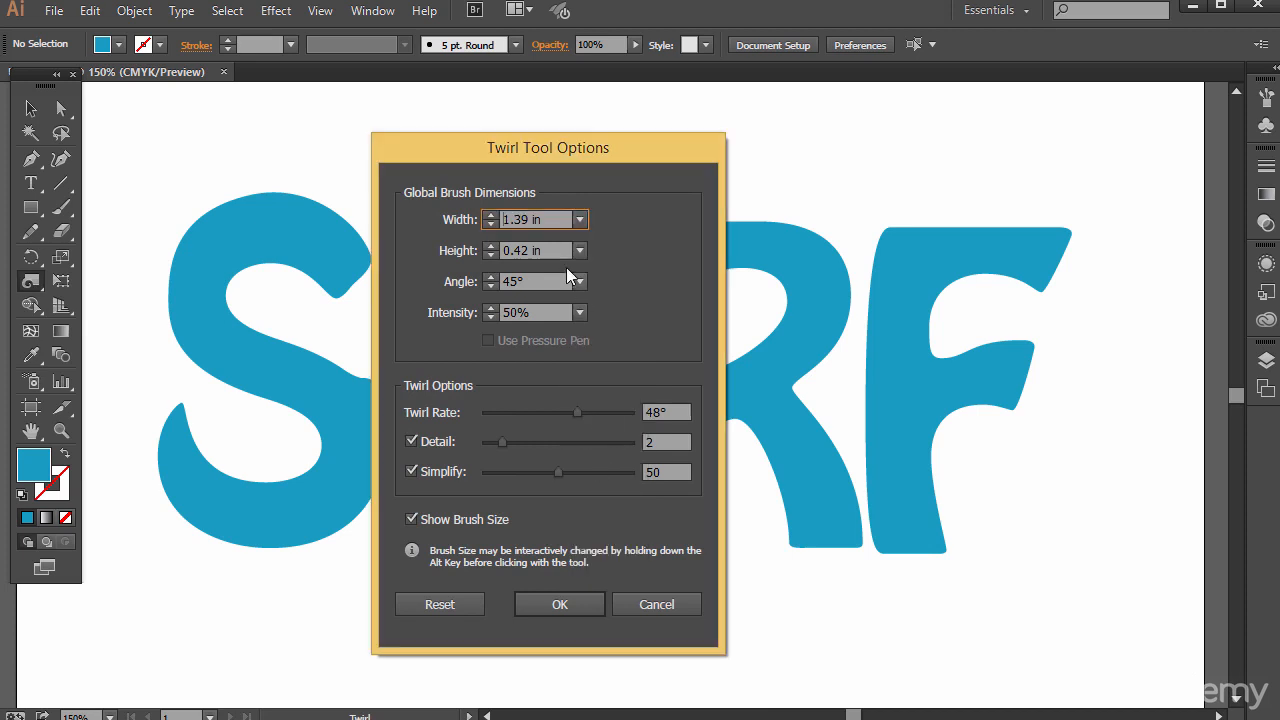
pyautogui.click(579, 251)
pyautogui.click(608, 493)
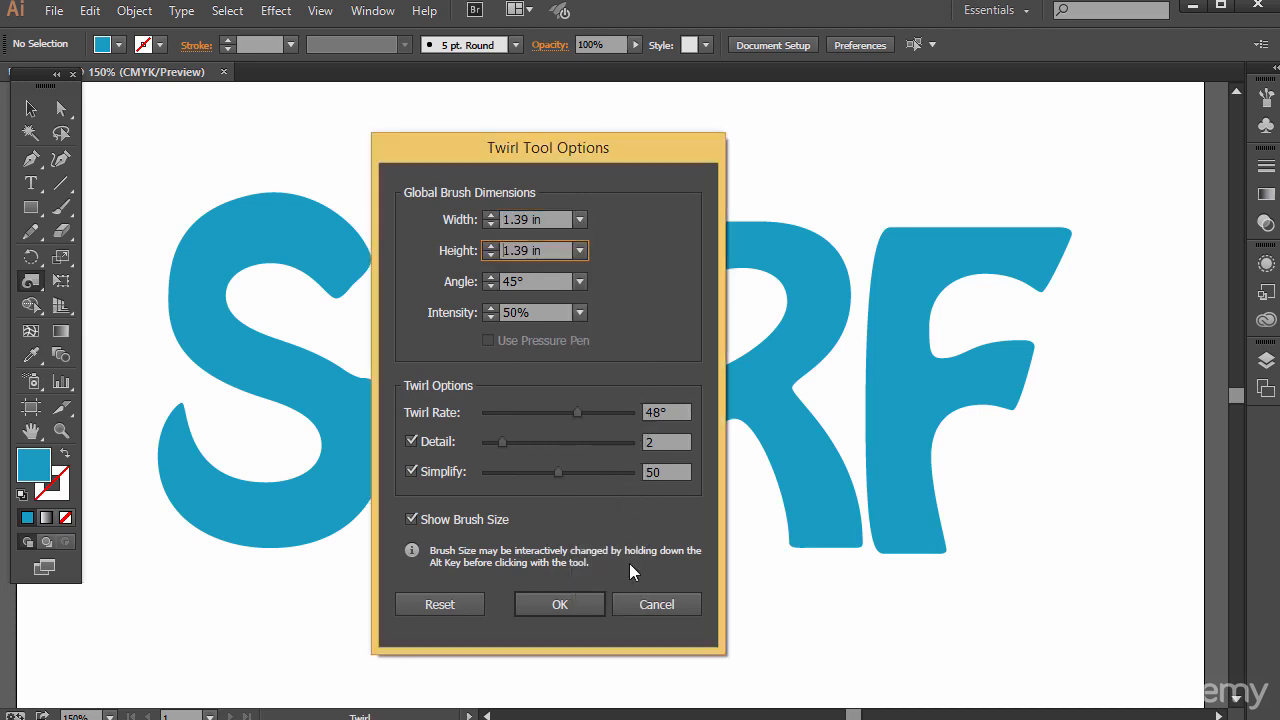
pyautogui.click(570, 604)
# Twirl the tops of the S and F and the lower ends of all four letters into curls
pyautogui.moveTo(240, 160); pyautogui.dragTo(242, 163)
pyautogui.moveTo(971, 171); pyautogui.dragTo(988, 174)
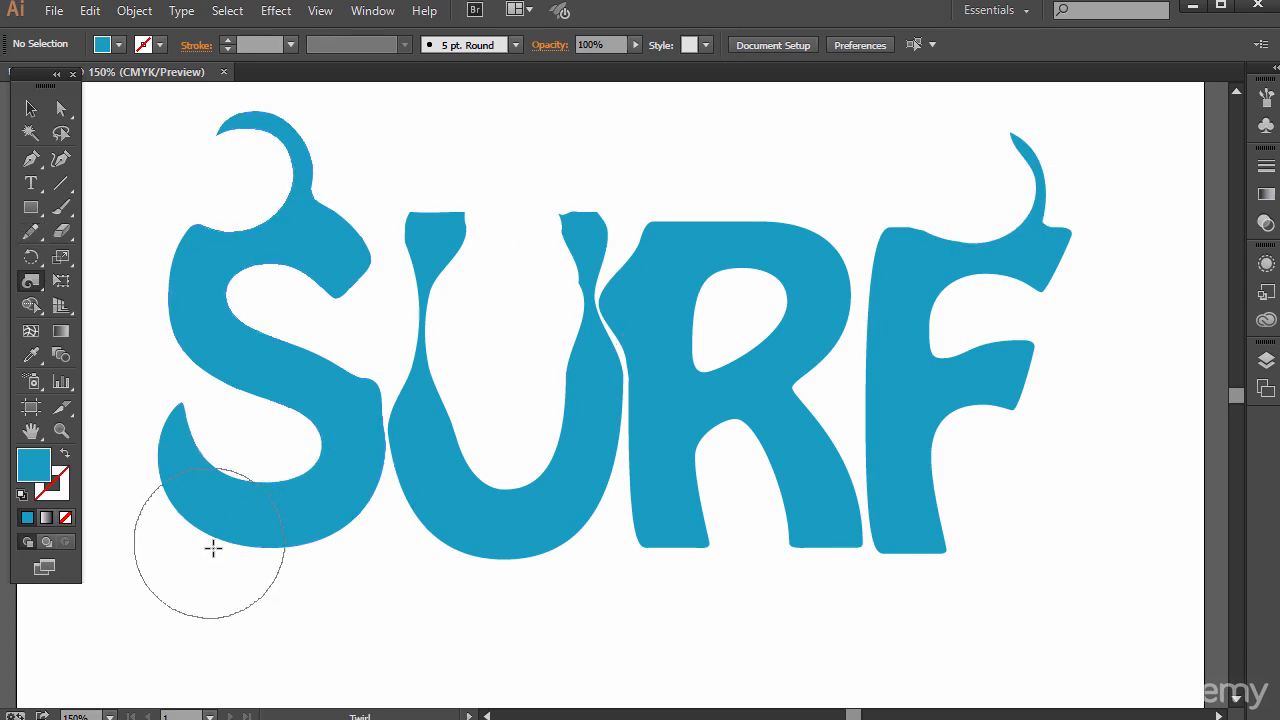
pyautogui.moveTo(216, 549); pyautogui.dragTo(214, 549)
pyautogui.moveTo(478, 583); pyautogui.dragTo(483, 583)
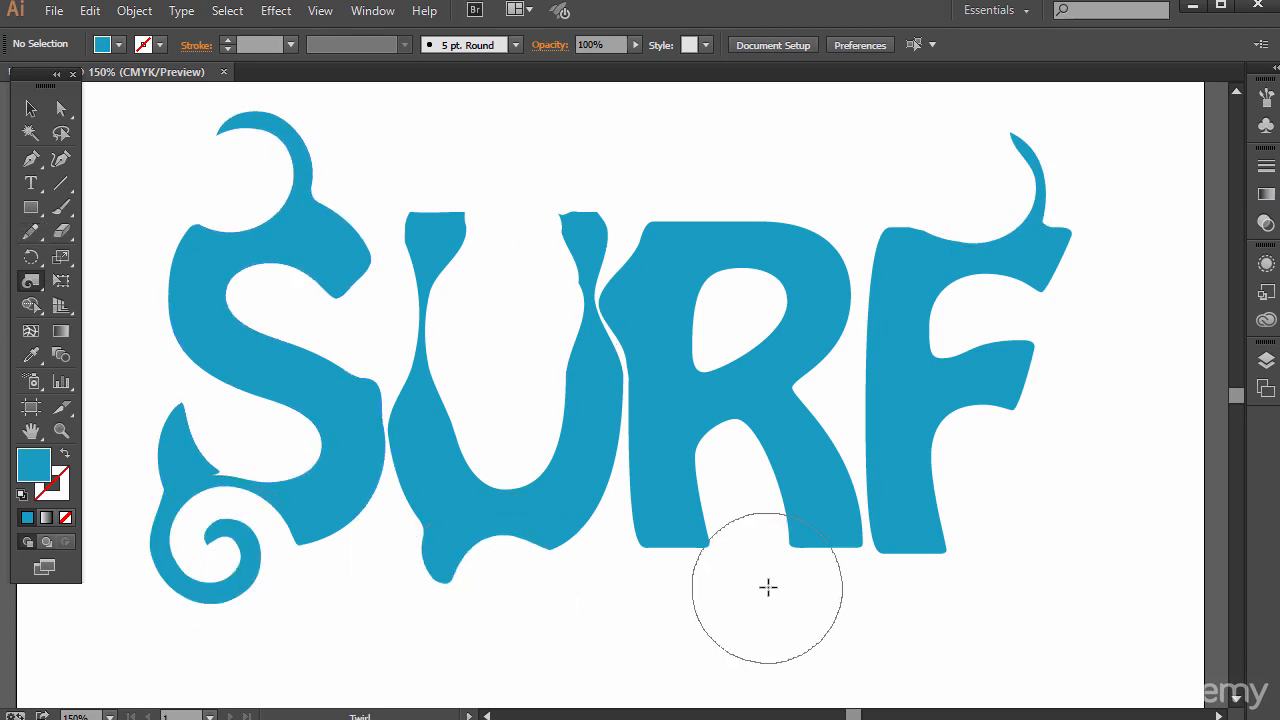
pyautogui.moveTo(677, 569); pyautogui.dragTo(677, 569)
pyautogui.moveTo(809, 571); pyautogui.dragTo(812, 571)
pyautogui.moveTo(947, 583); pyautogui.dragTo(963, 580)
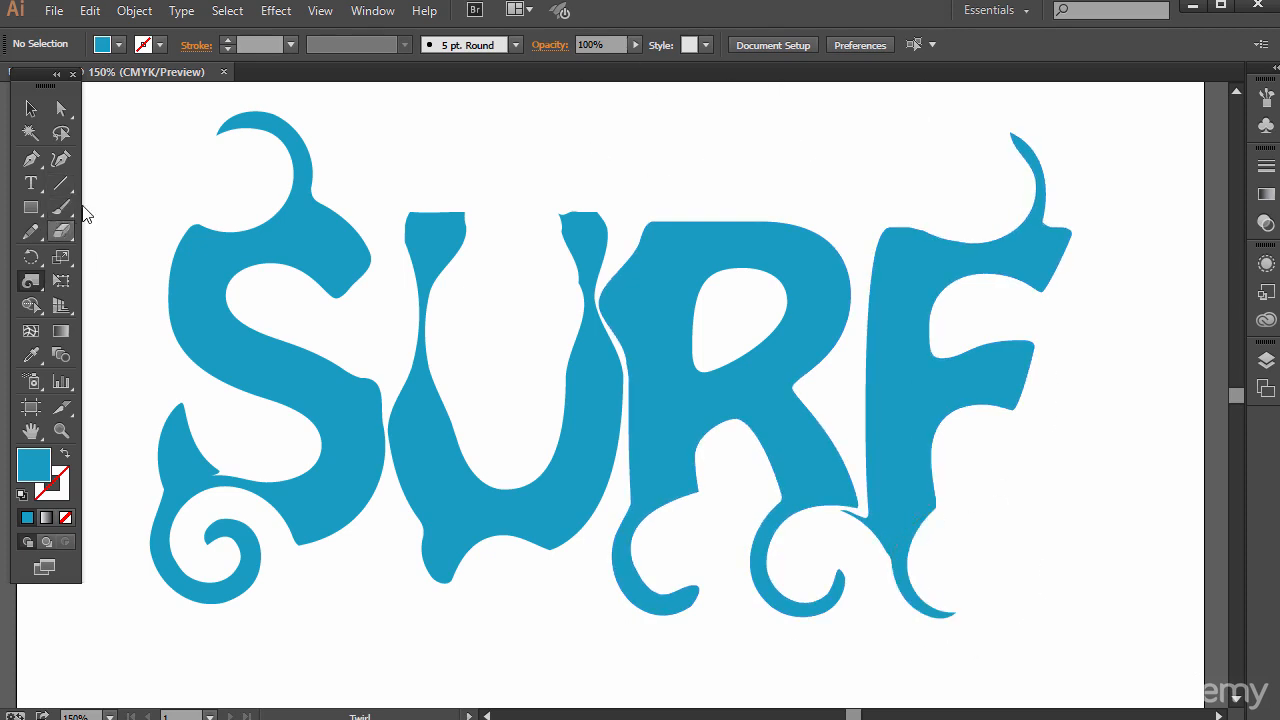
# Select an anchor point on the S's upper curl with Direct Selection to show the letter's path points
pyautogui.moveTo(231, 140); pyautogui.dragTo(231, 140)
pyautogui.press('a')
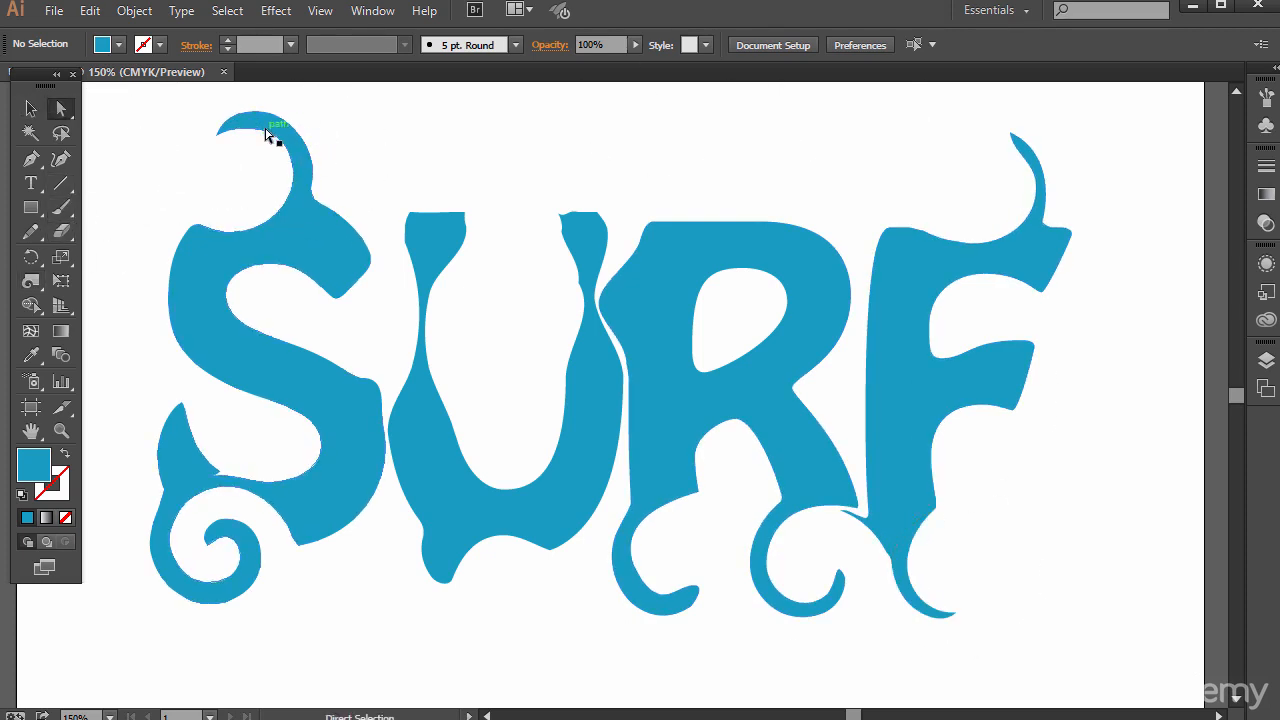
pyautogui.click(266, 132)
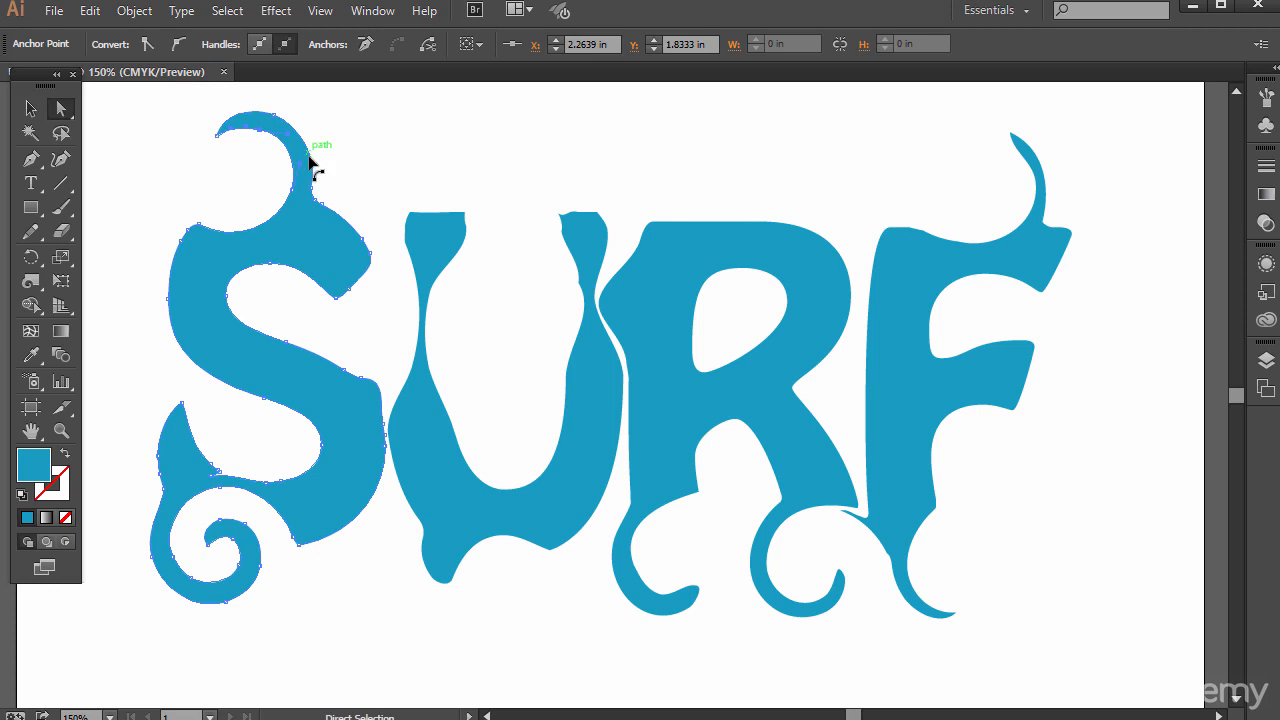
# Add the point text "sertywertwertwertwertwer" and move it into the empty space above the U and R
pyautogui.click(29, 186)
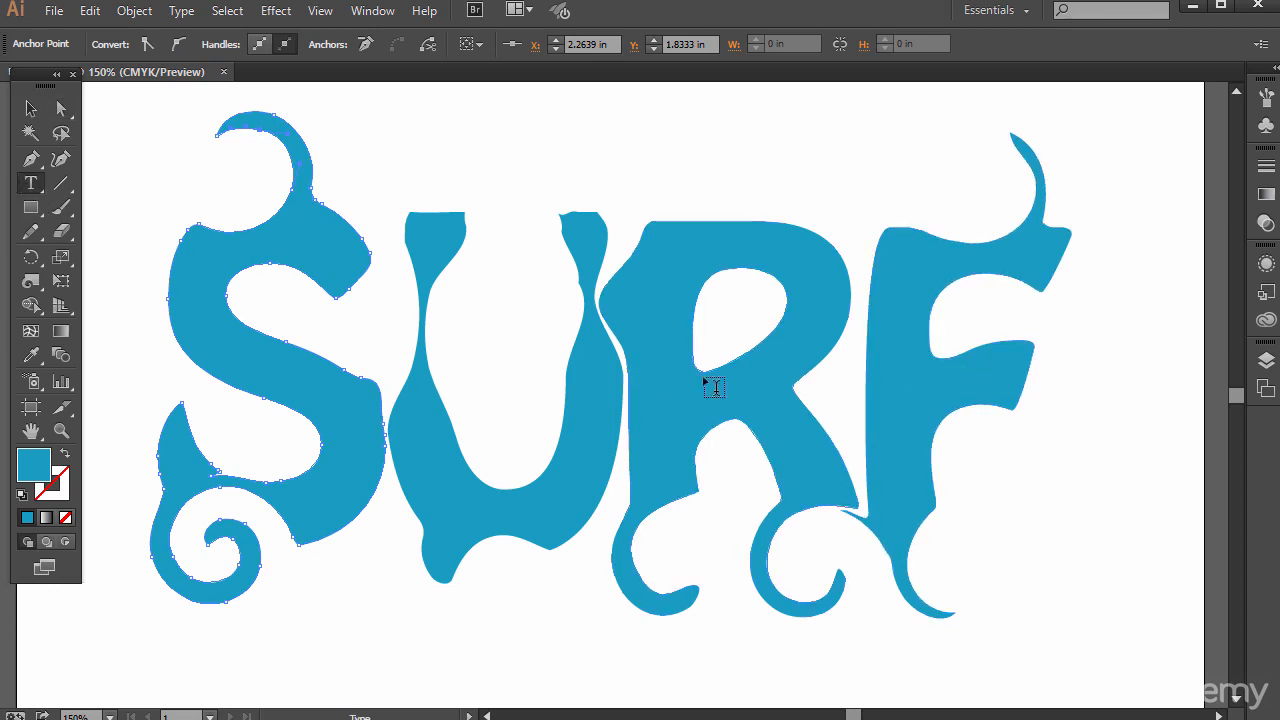
pyautogui.click(673, 254)
pyautogui.write('sertywertwertwertwertwer')
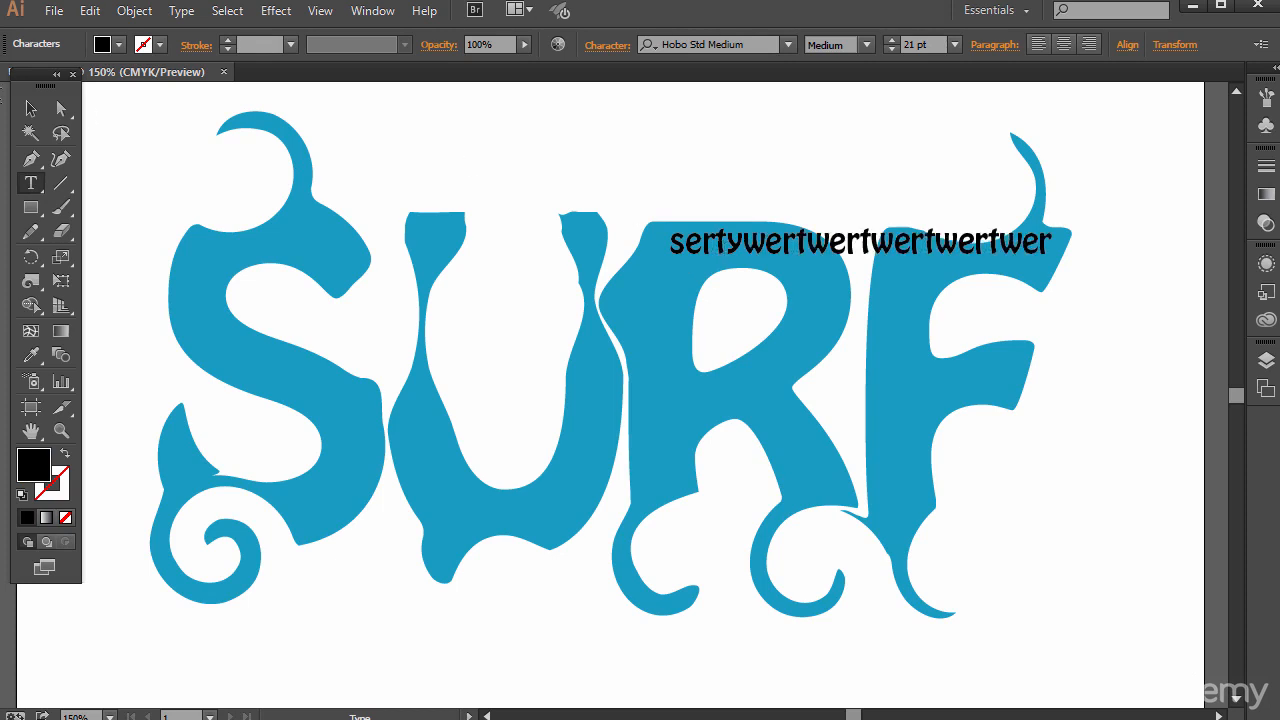
pyautogui.press('Escape')
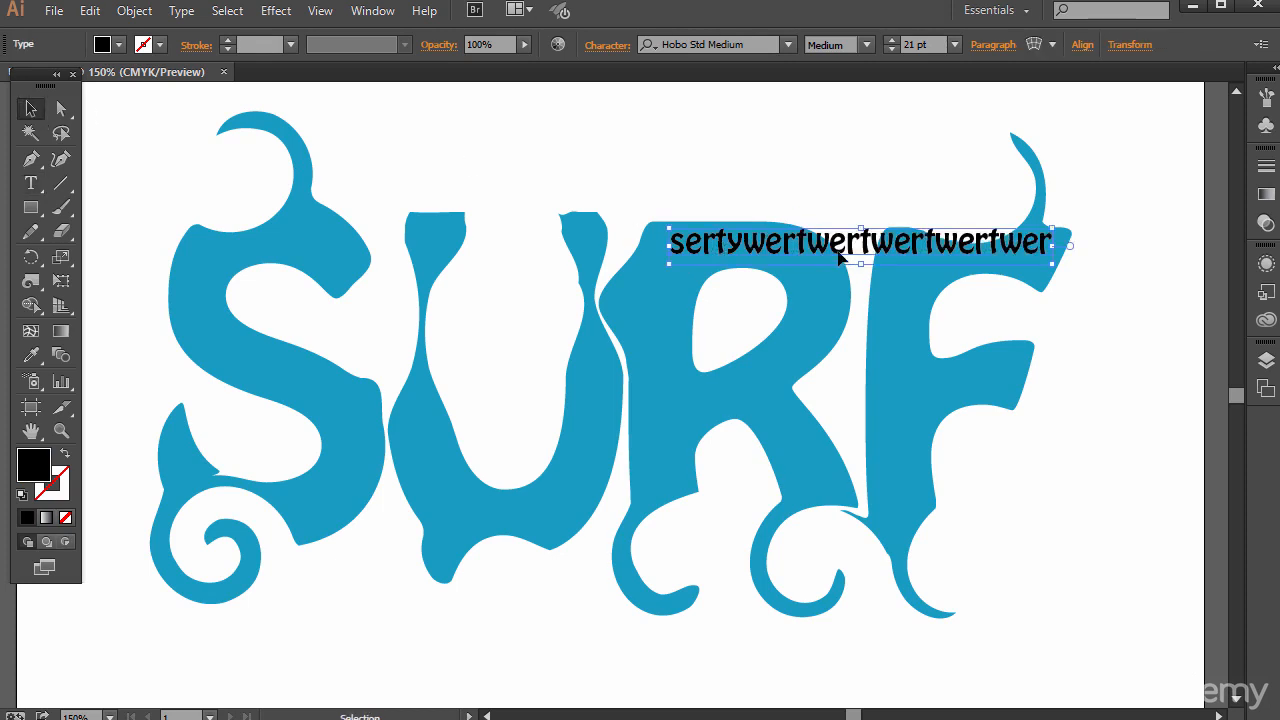
pyautogui.moveTo(830, 238); pyautogui.dragTo(710, 150)
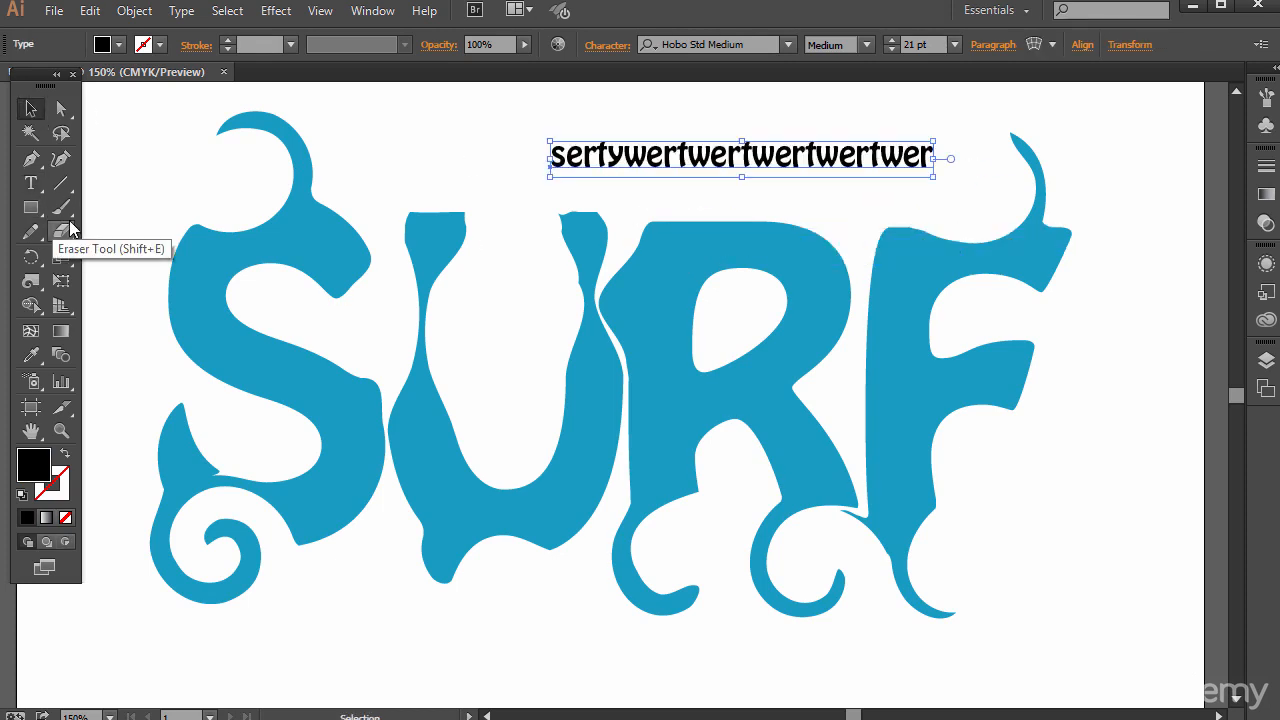
# Fill the S with a bright yellow at hue 49° and deselect it
pyautogui.click(206, 330)
pyautogui.doubleClick(35, 465)
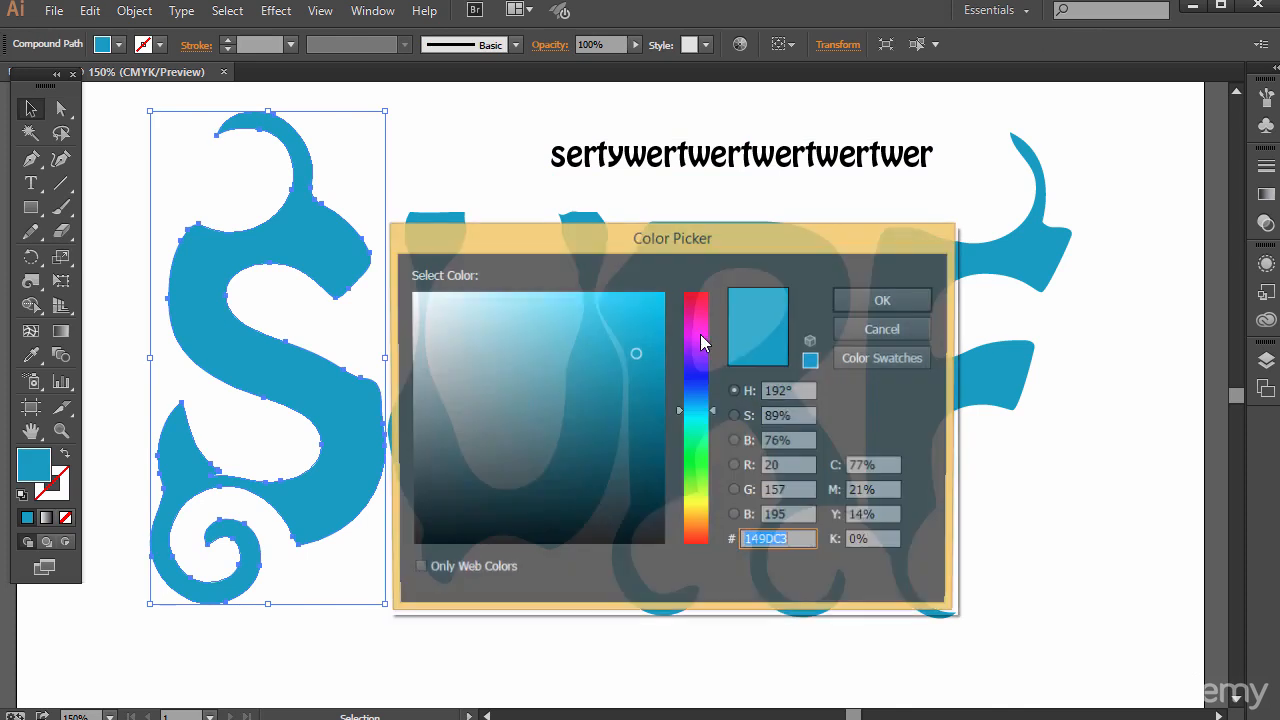
pyautogui.moveTo(699, 413); pyautogui.dragTo(708, 507)
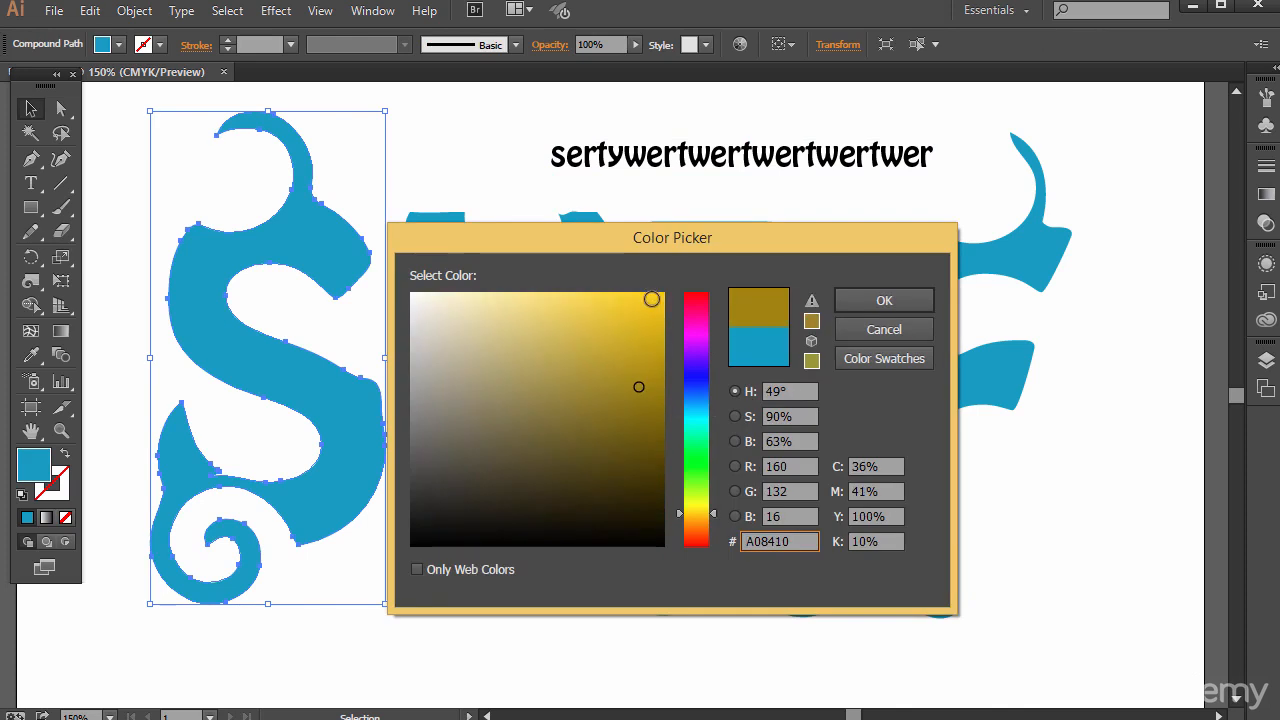
pyautogui.click(651, 299)
pyautogui.click(884, 300)
pyautogui.click(449, 193)
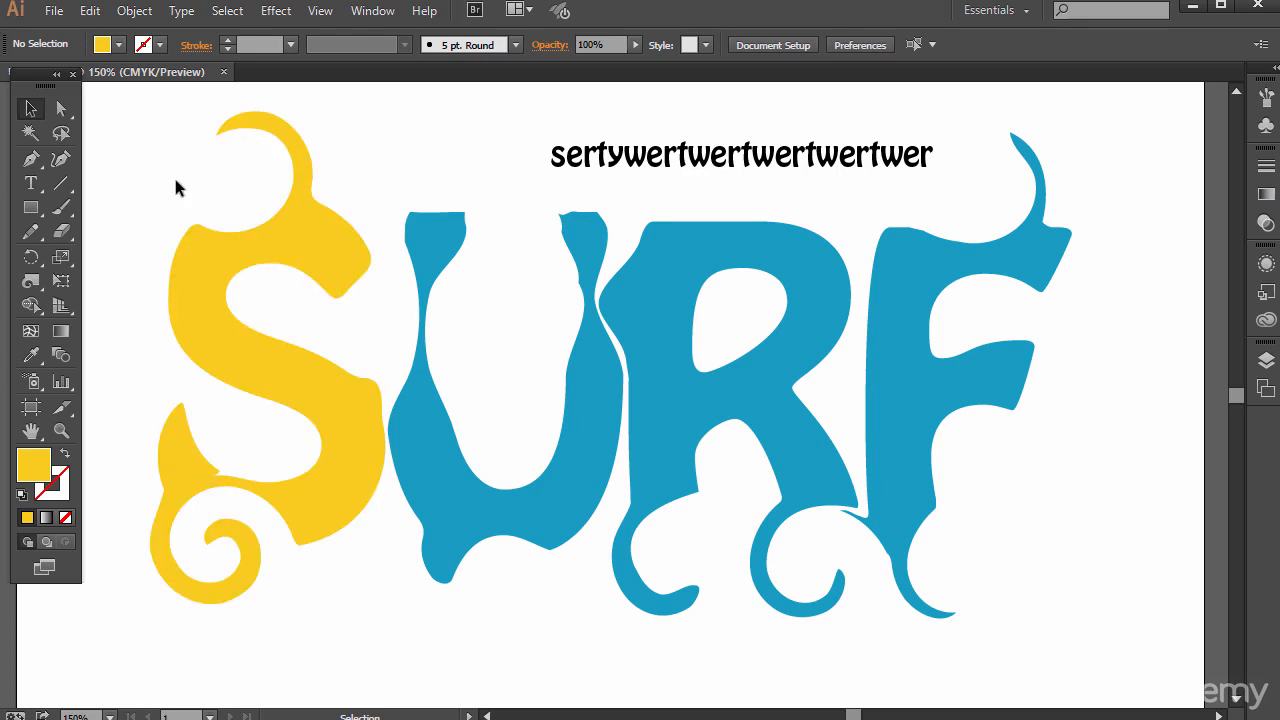
# Select all four letters and the text line, move them slightly down together, and deselect them
pyautogui.moveTo(155, 149); pyautogui.dragTo(1024, 604)
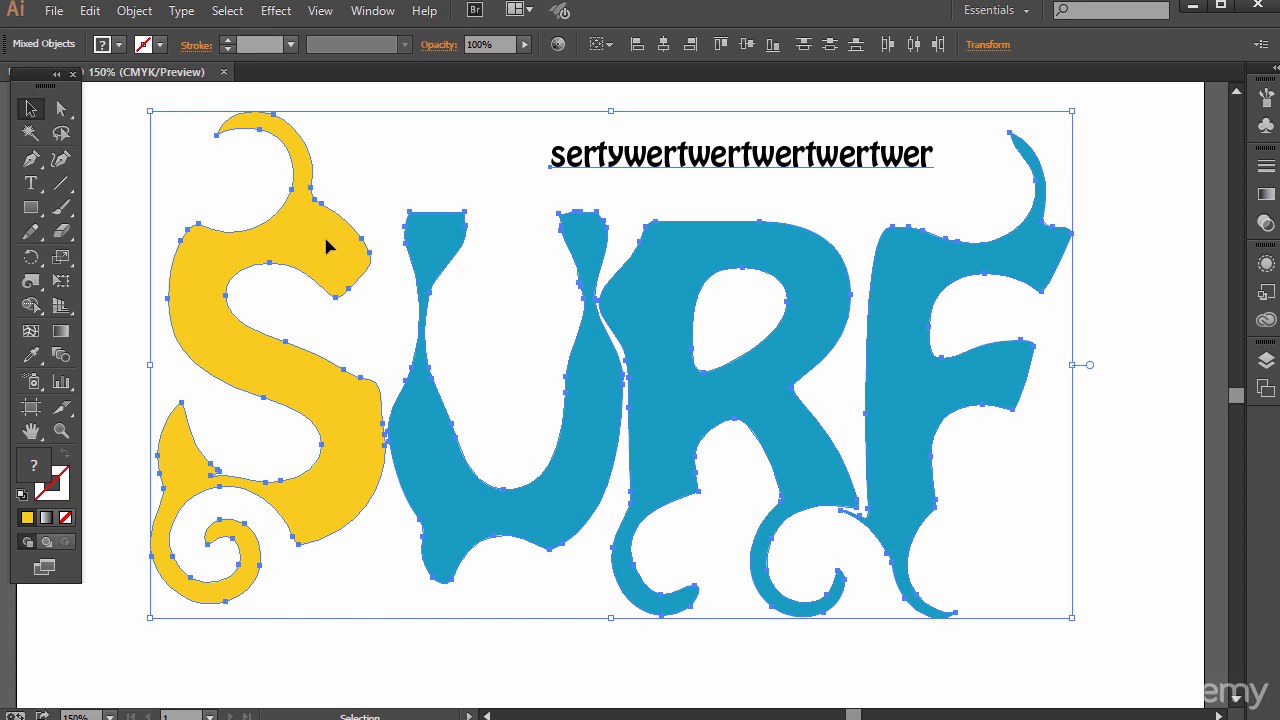
pyautogui.moveTo(294, 258); pyautogui.dragTo(299, 284)
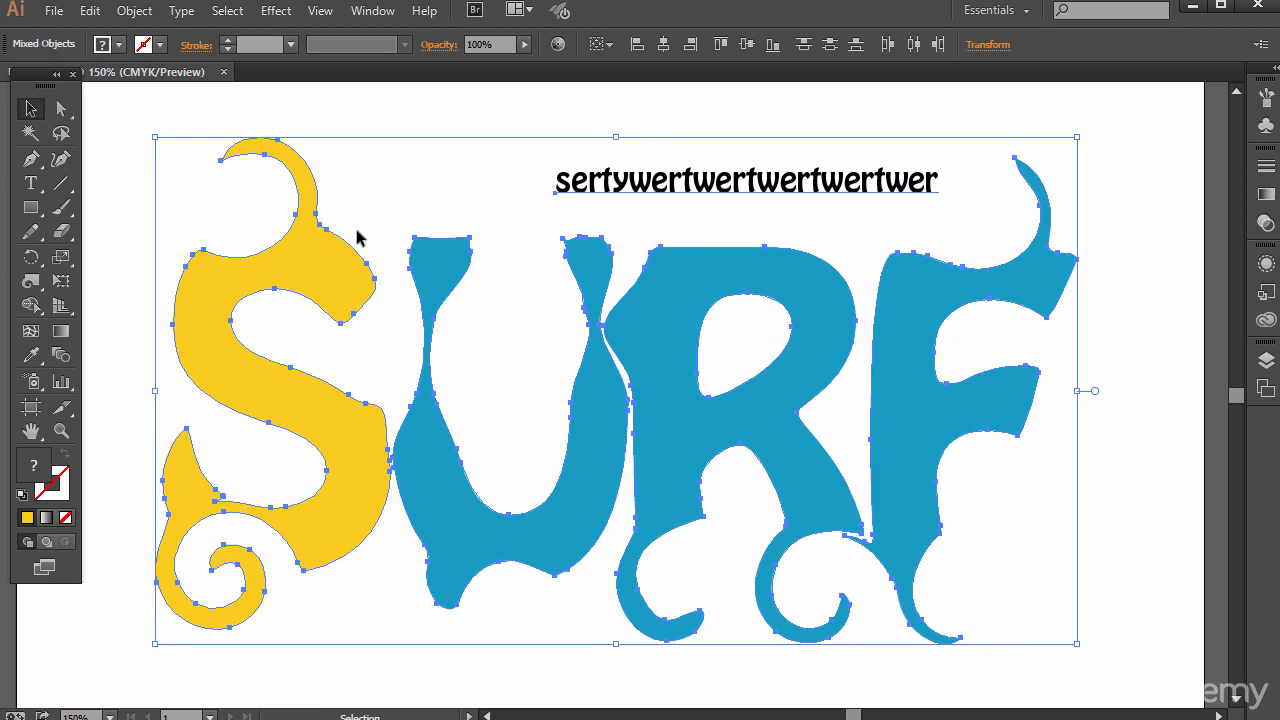
pyautogui.click(290, 118)
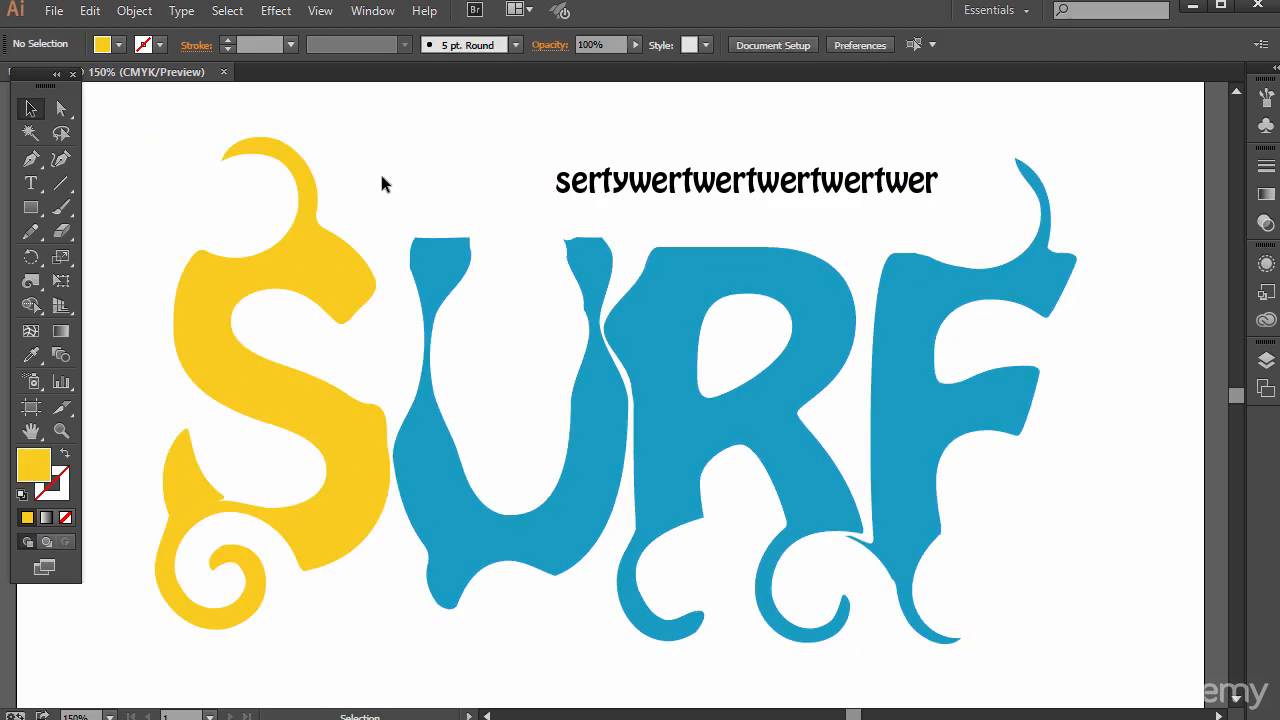